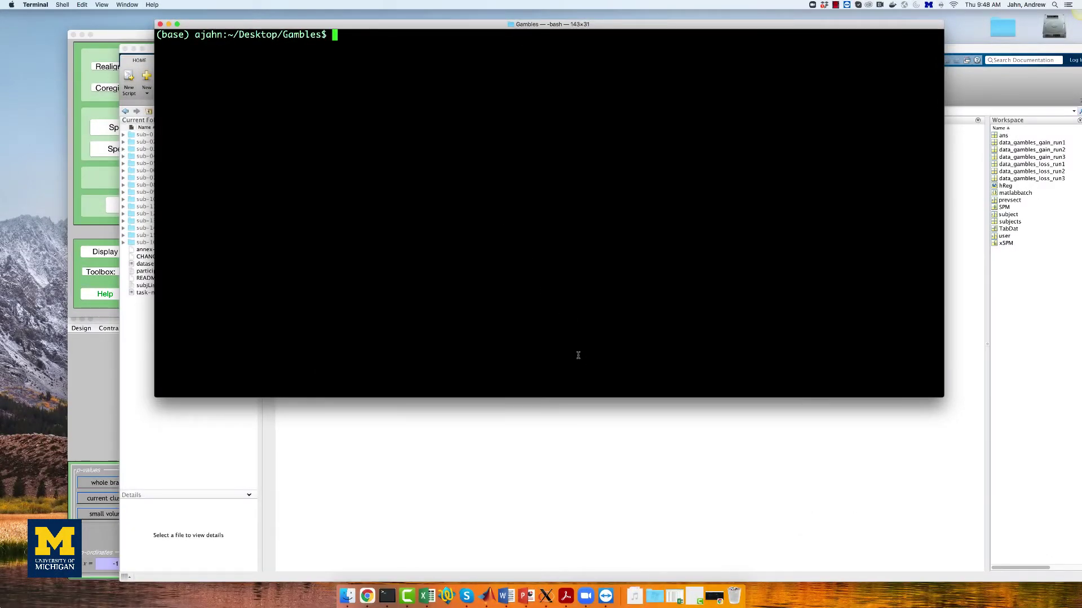
Save the raw make_FSL_Timings_Gambles.sh script from GitHub into the Gambles folder
click(711, 593)
click(361, 352)
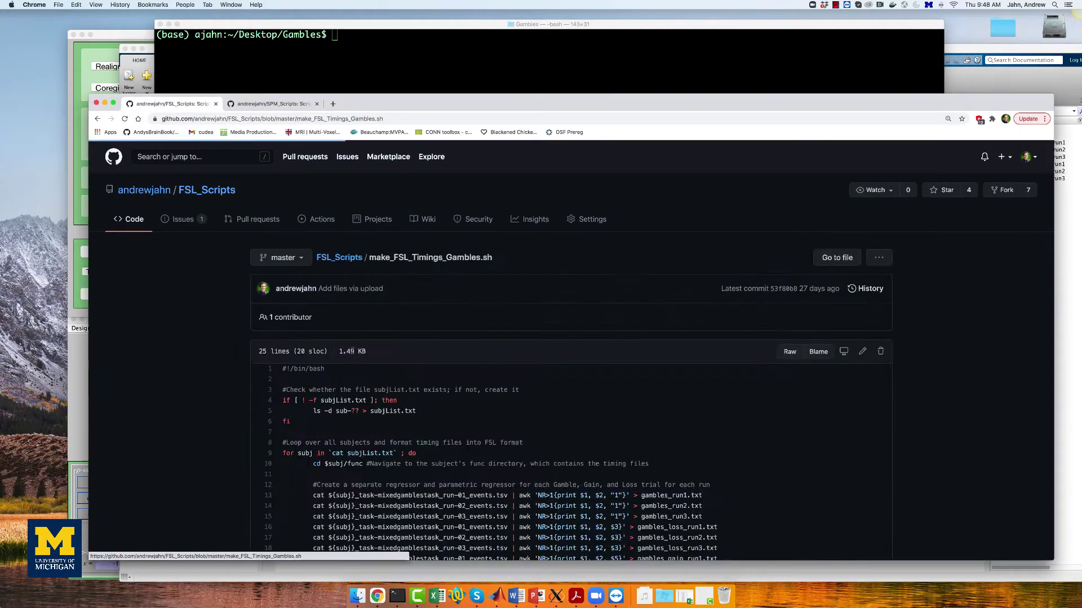
click(789, 351)
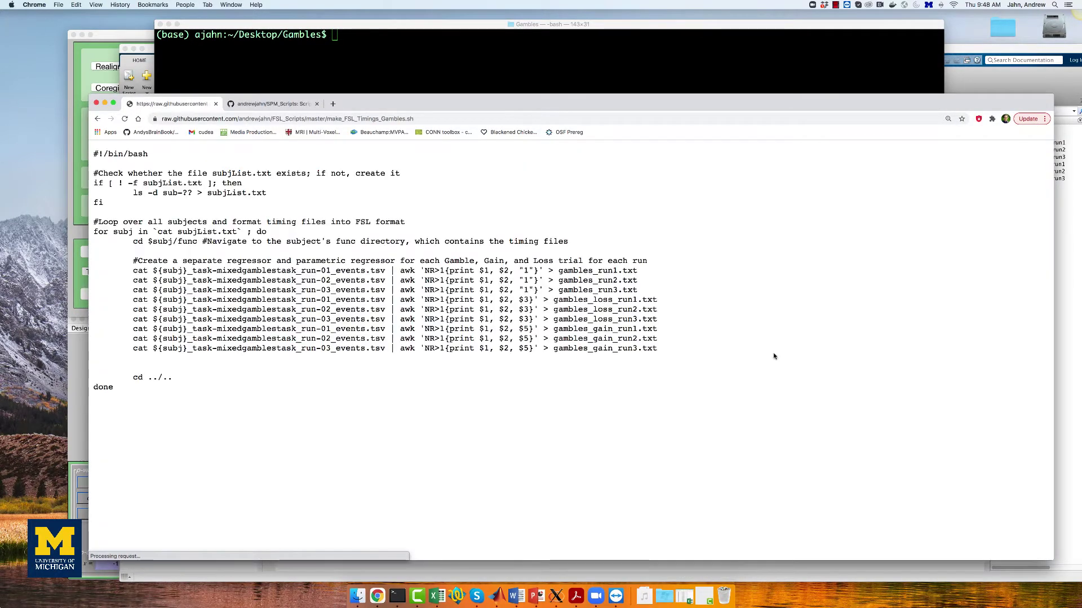
right_click(735, 289)
click(766, 322)
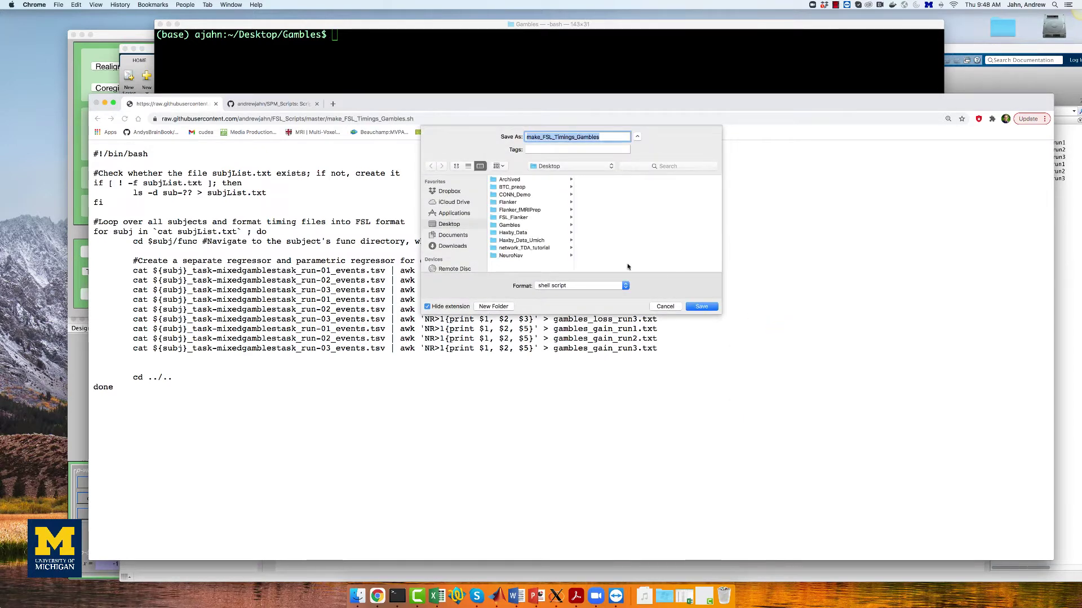
click(518, 225)
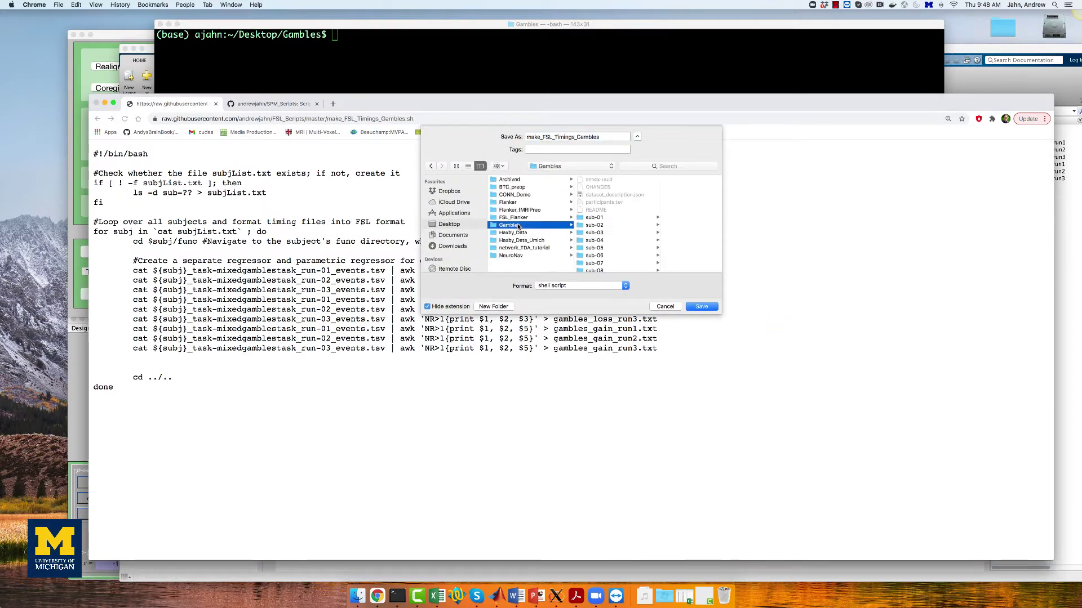
click(702, 306)
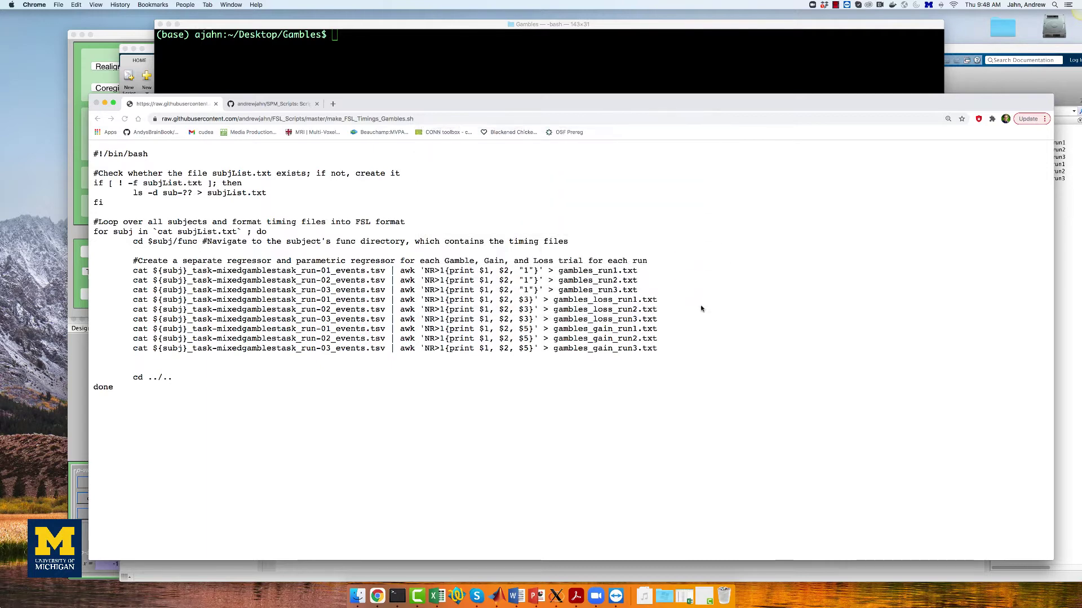
List the Gambles folder and run make_FSL_Timings_Gambles.sh with bash
click(479, 85)
text(ls)
key(Return)
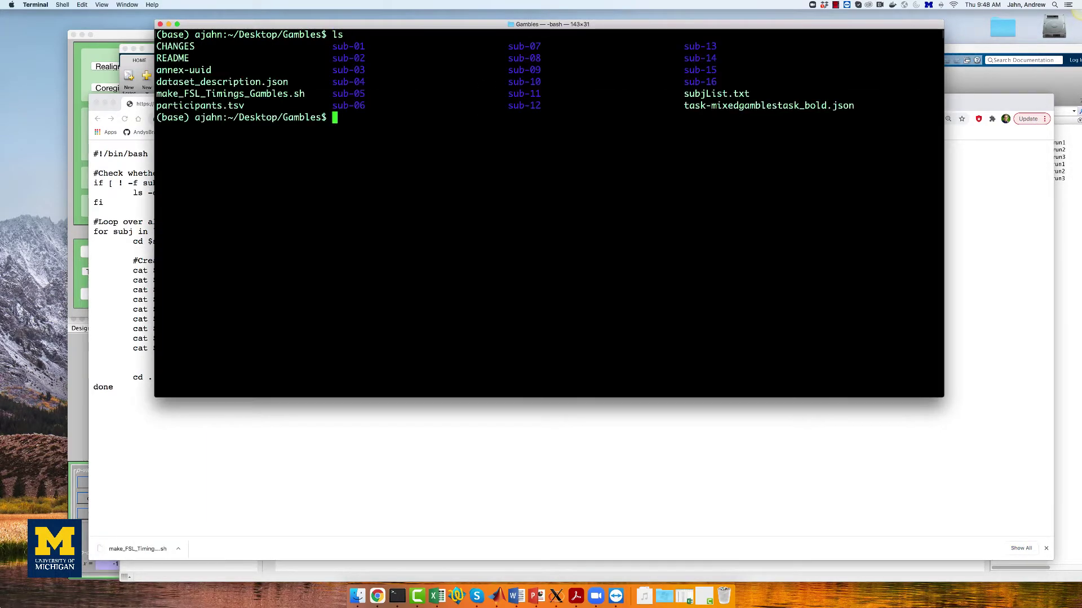
text(bash make)
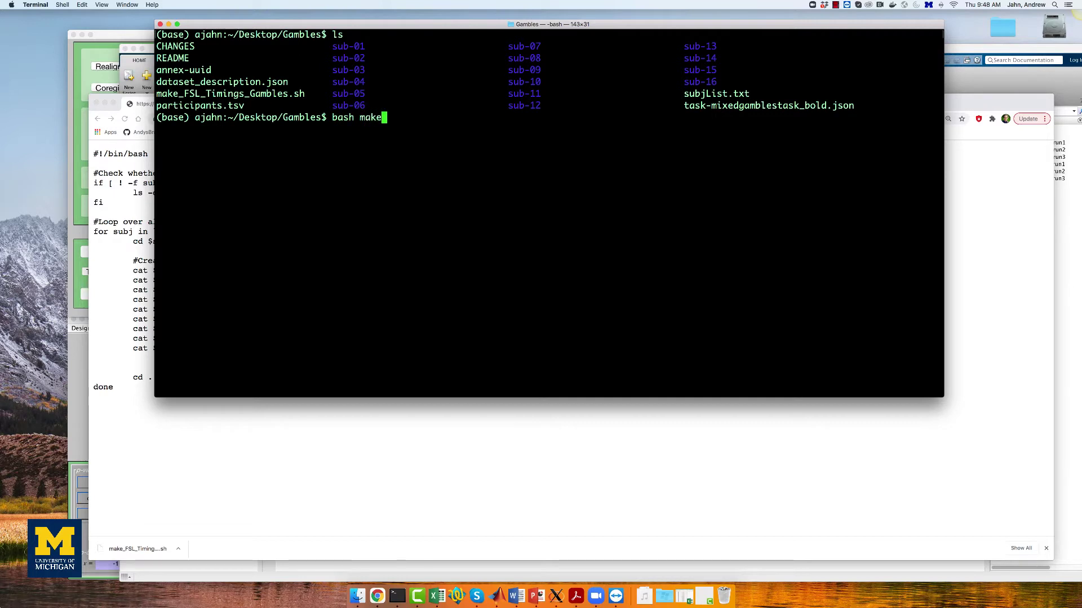
key(Tab)
key(Return)
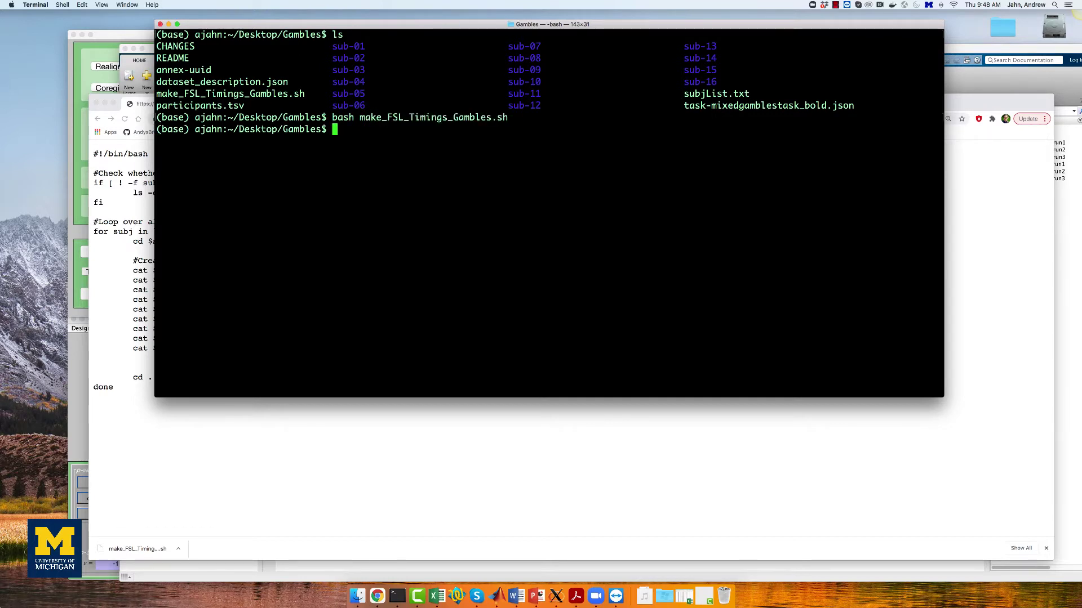
List sub-01/func to check the newly created timing files
text(ls sub-01/func)
key(Return)
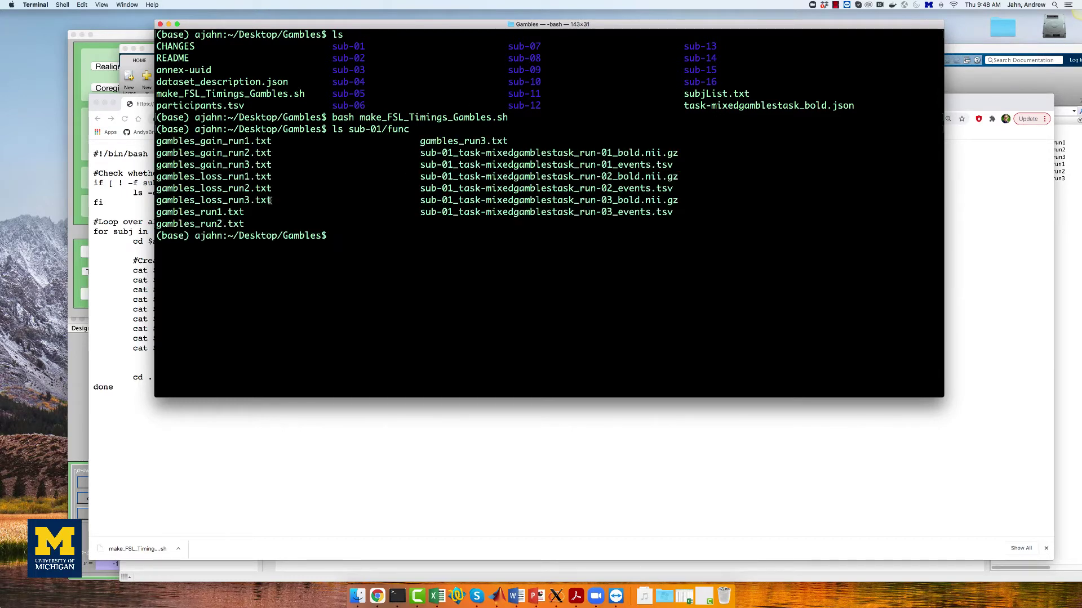
drag(272, 201, 156, 142)
click(391, 230)
Print sub-01/func/gambles_gain_run1.txt and look over its onset, duration and value columns
text(cat sub-01/fun)
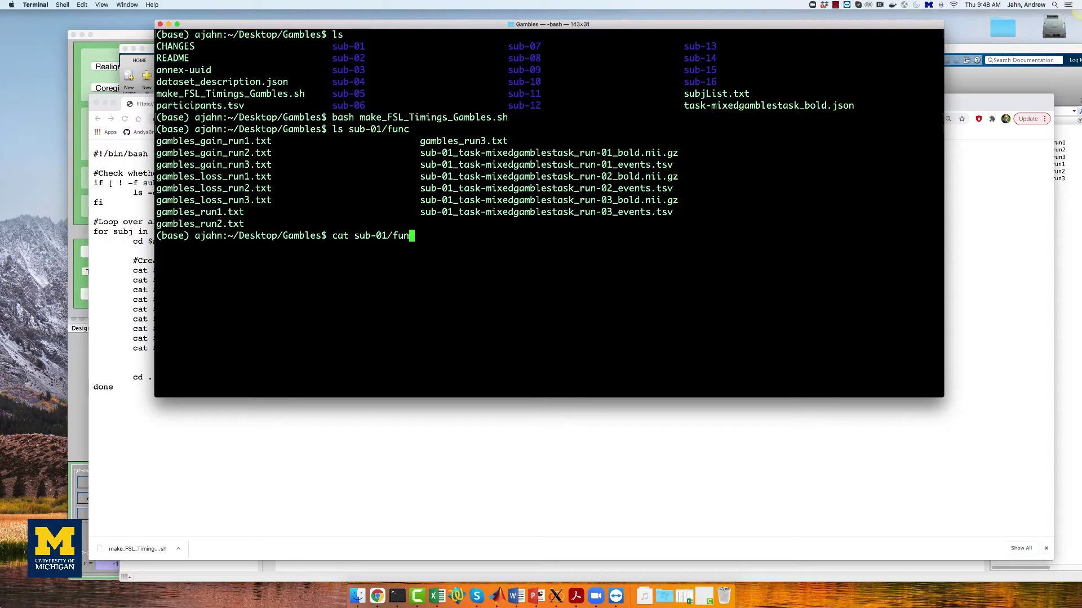
text(c/gambles_gain_run1.txt)
key(Return)
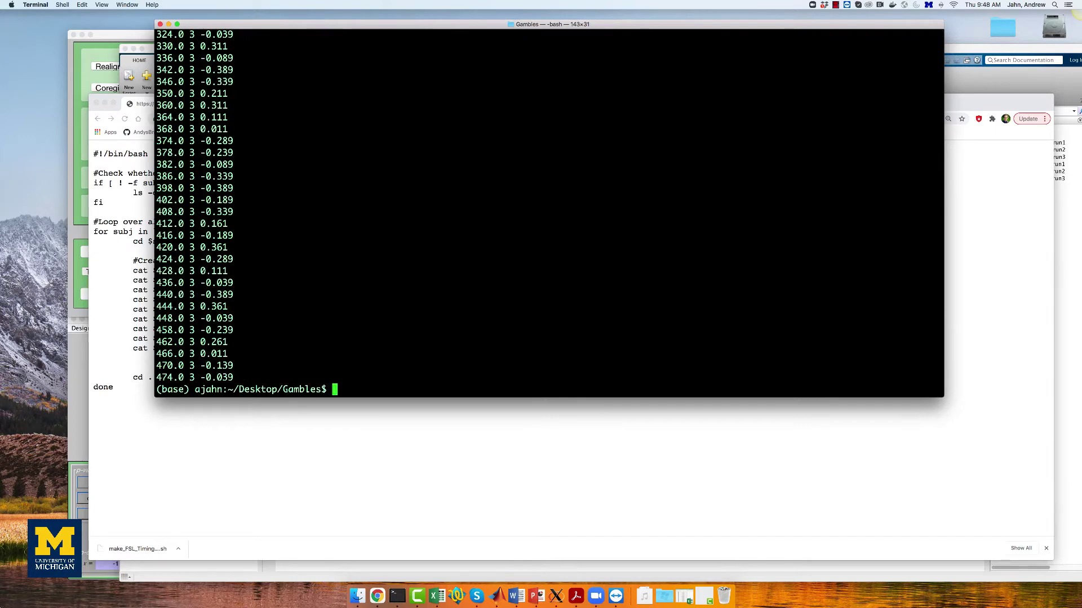
scroll(364, 242, up, 10)
scroll(364, 242, up, 10)
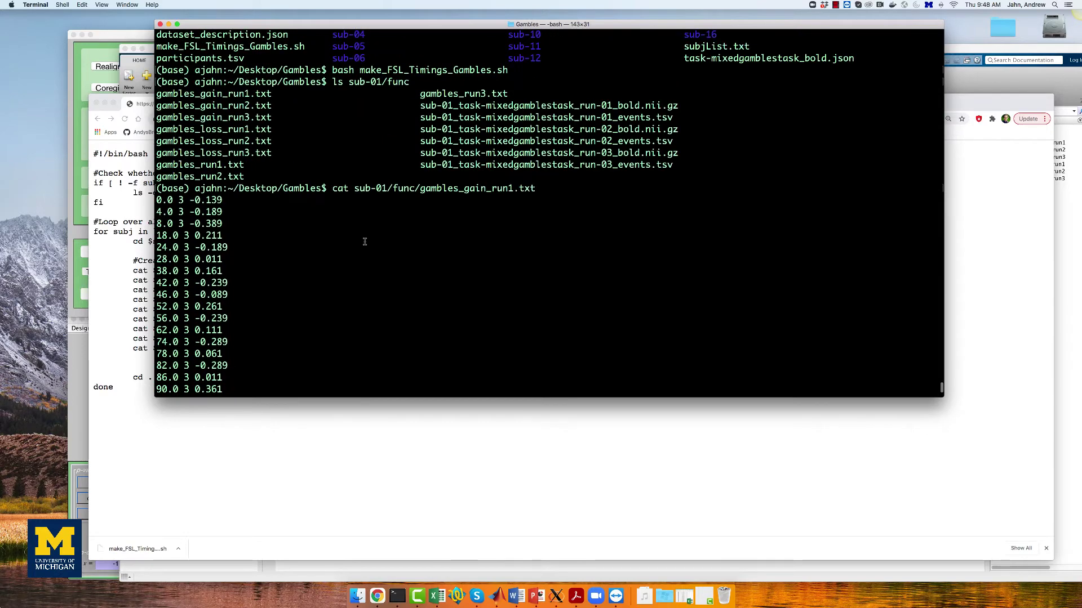
scroll(365, 242, down, 9)
scroll(364, 242, down, 10)
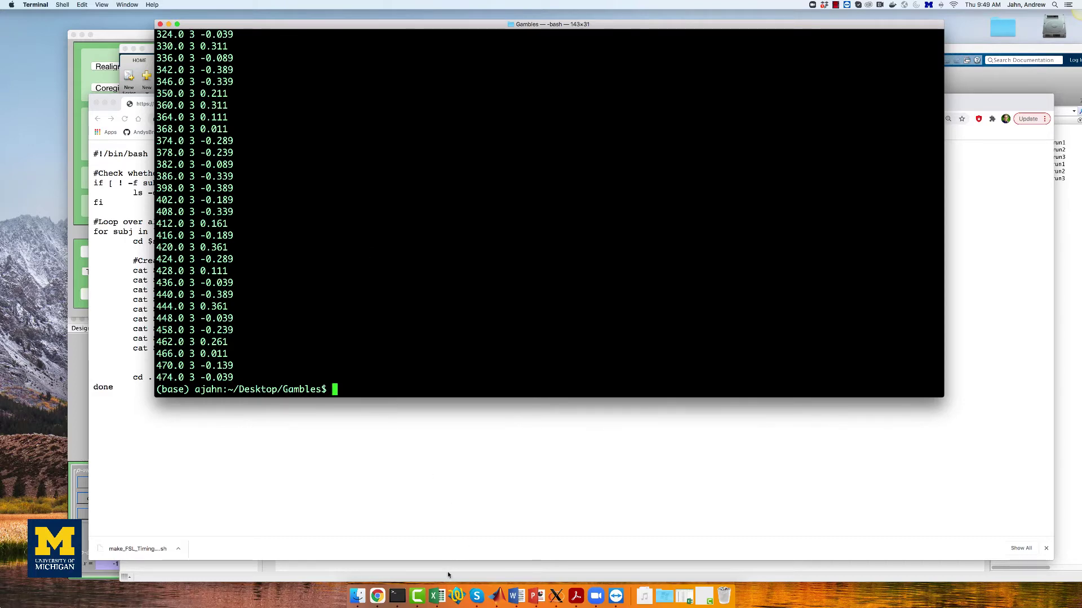
Decompress the functional .gz images in sub-01/func with gunzip
click(498, 597)
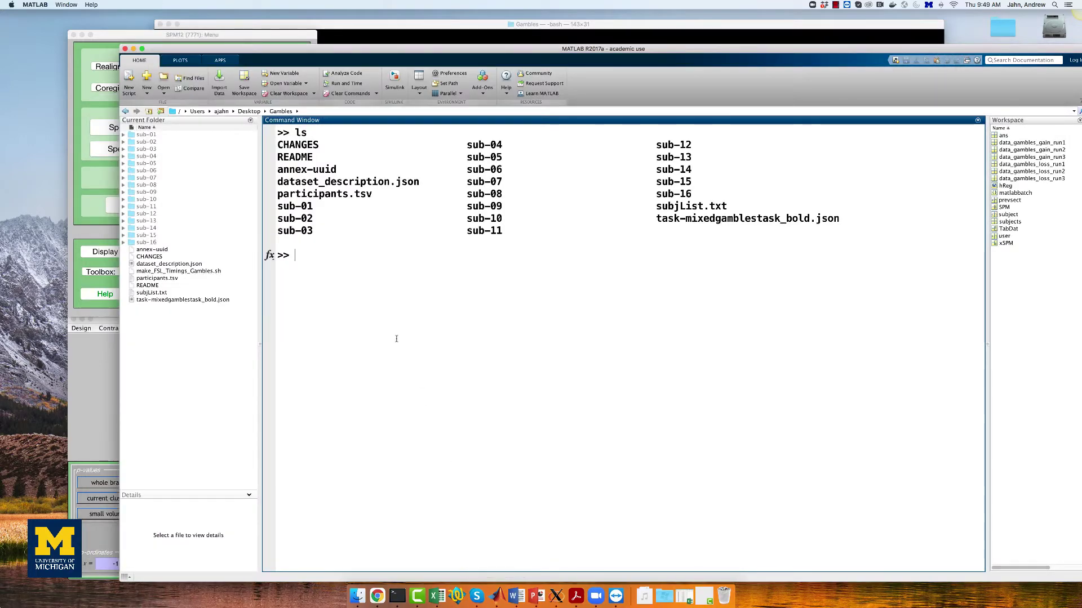
text(cd sub-01/func)
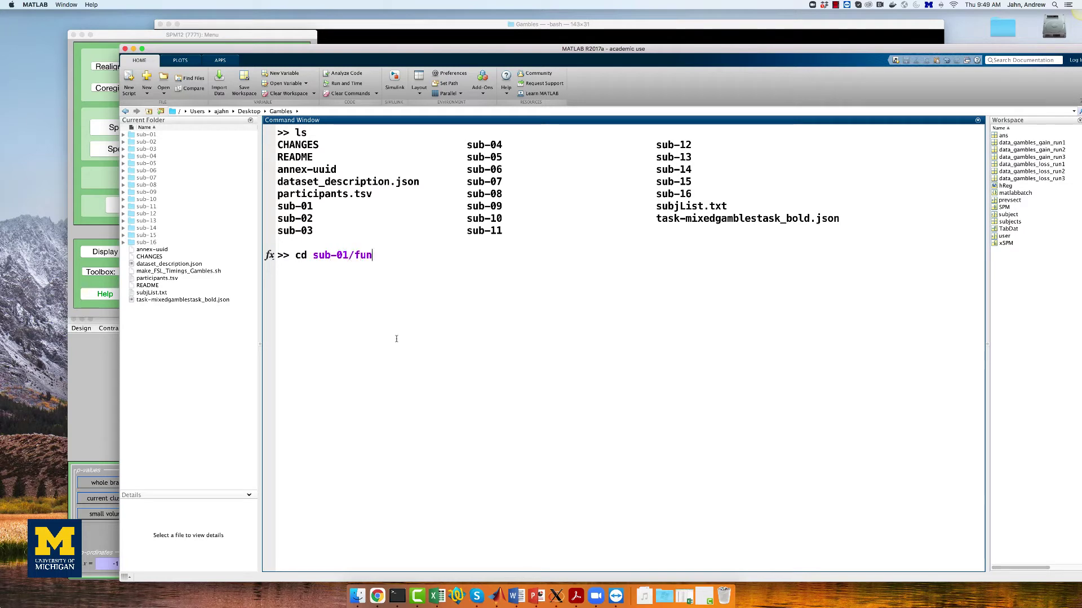
key(Return)
text(gunzip *.gz)
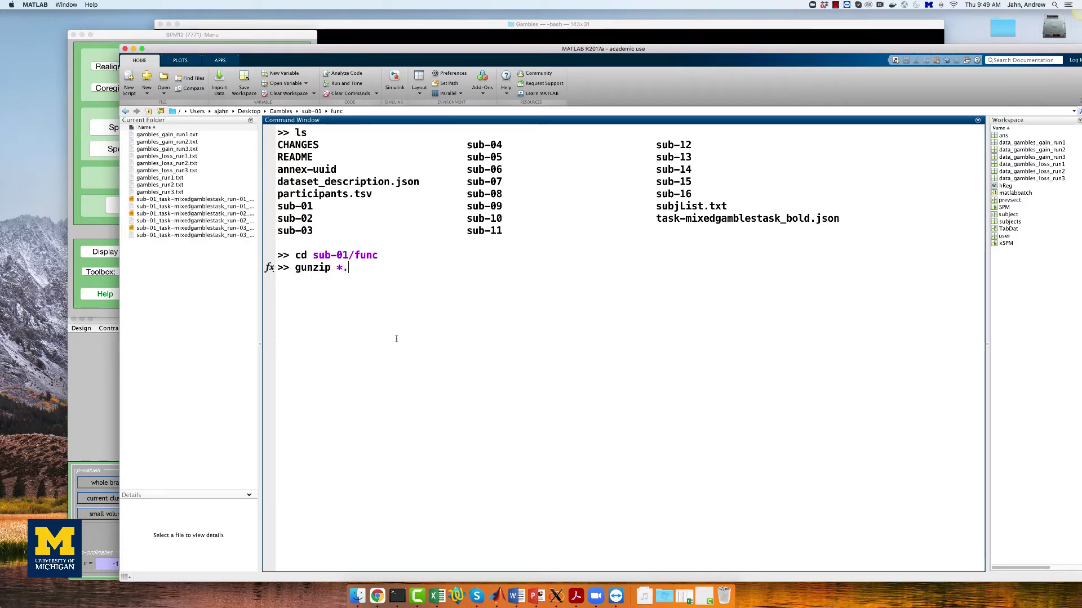
key(Return)
Decompress the anatomical .gz images in sub-01/anat with gunzip
text(cd ../anat)
key(Return)
text(gunzip *.gz)
key(Return)
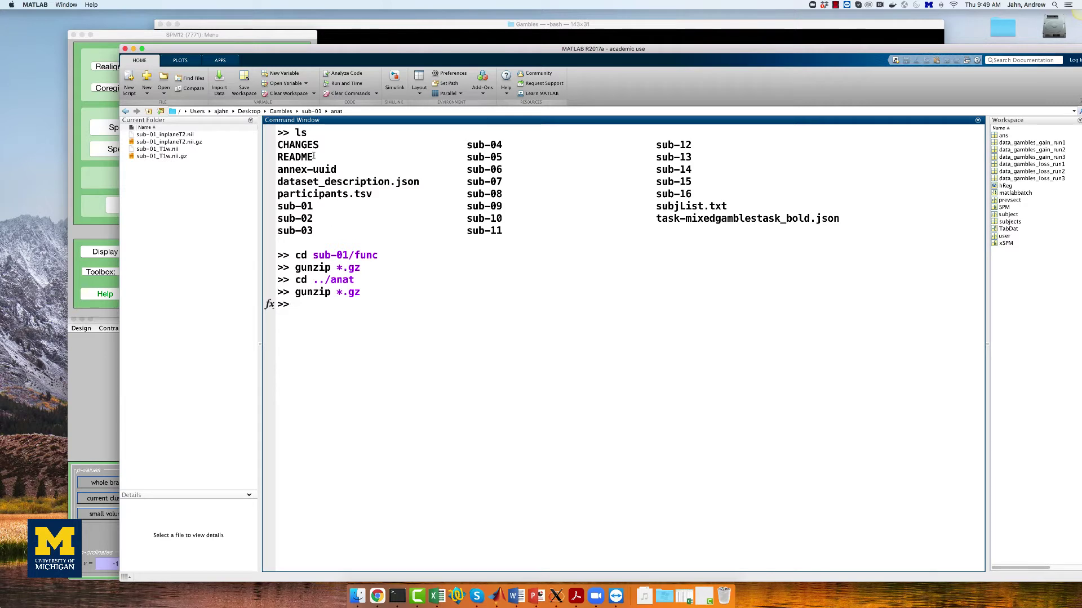
click(274, 40)
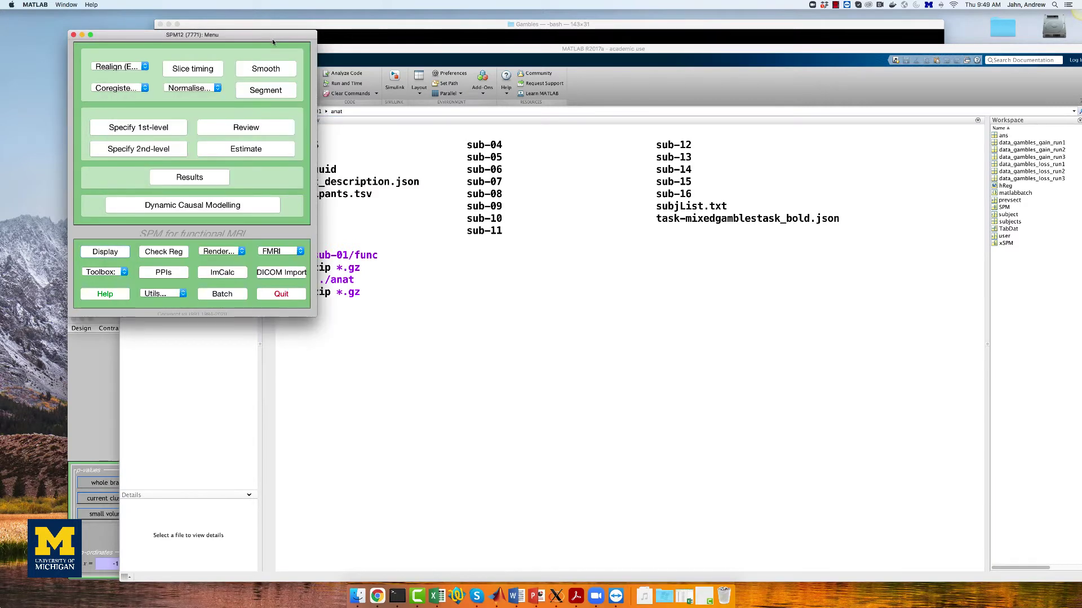
Display sub-01's run-01 bold functional image in SPM
click(105, 252)
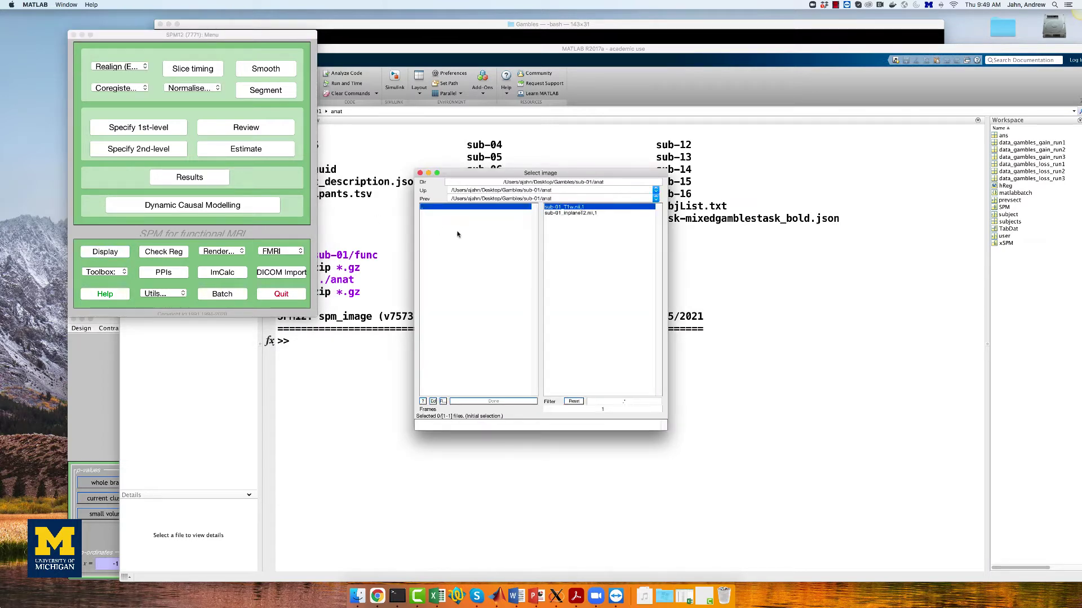
click(432, 209)
click(431, 220)
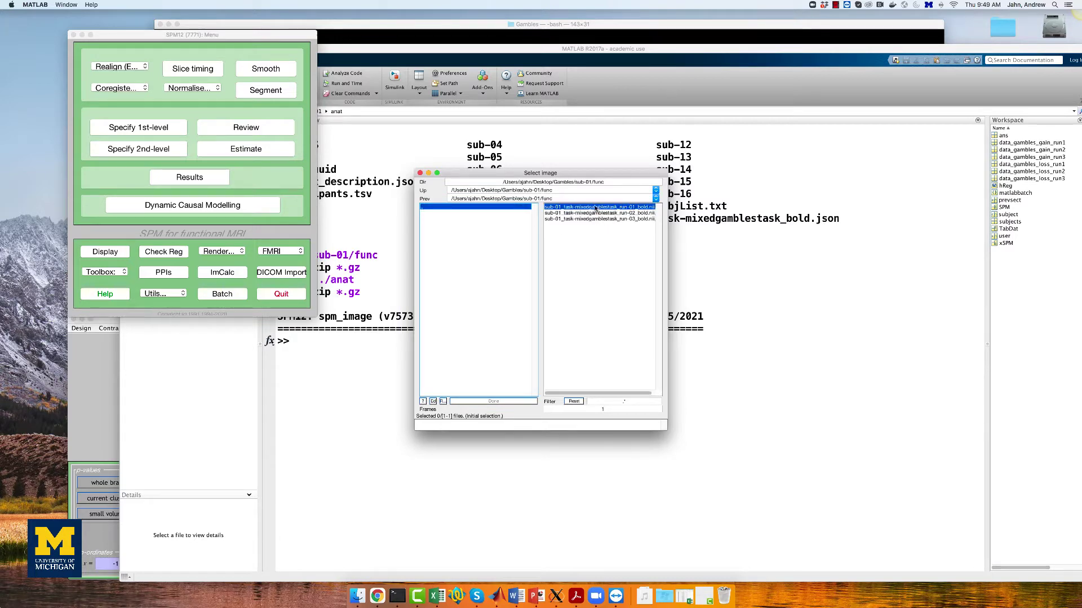
click(598, 207)
click(499, 401)
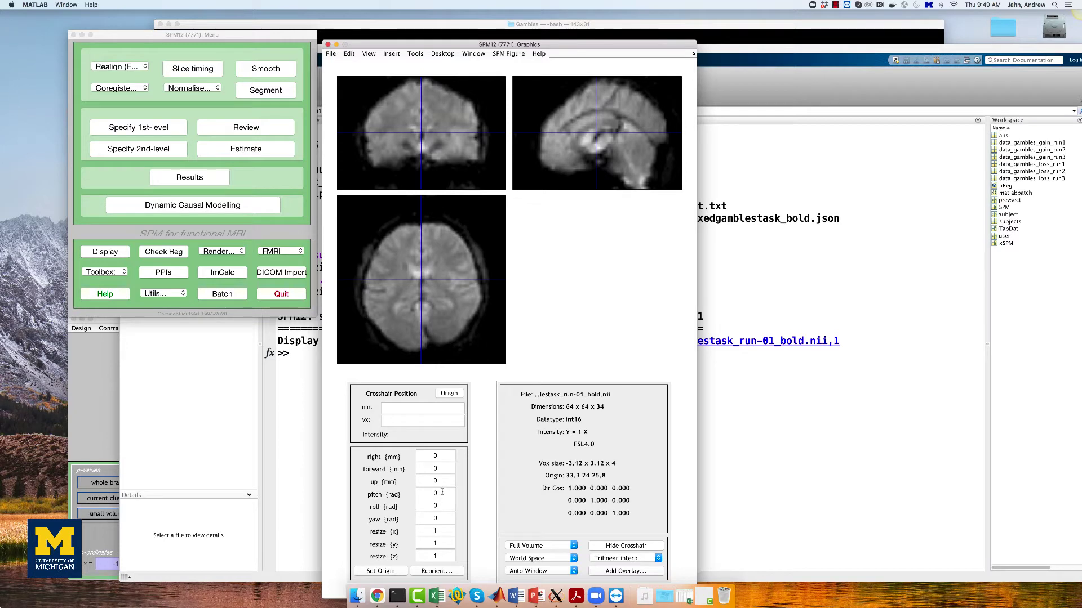
Apply a pitch of 6, position the crosshair, and set the origin there
click(442, 492)
text(6)
key(Return)
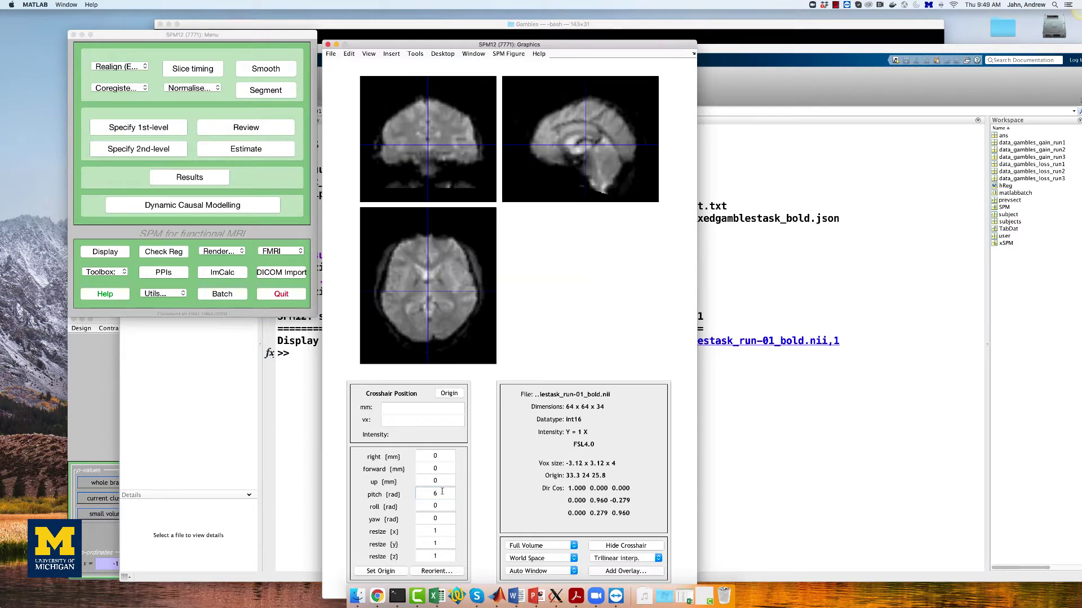
click(424, 137)
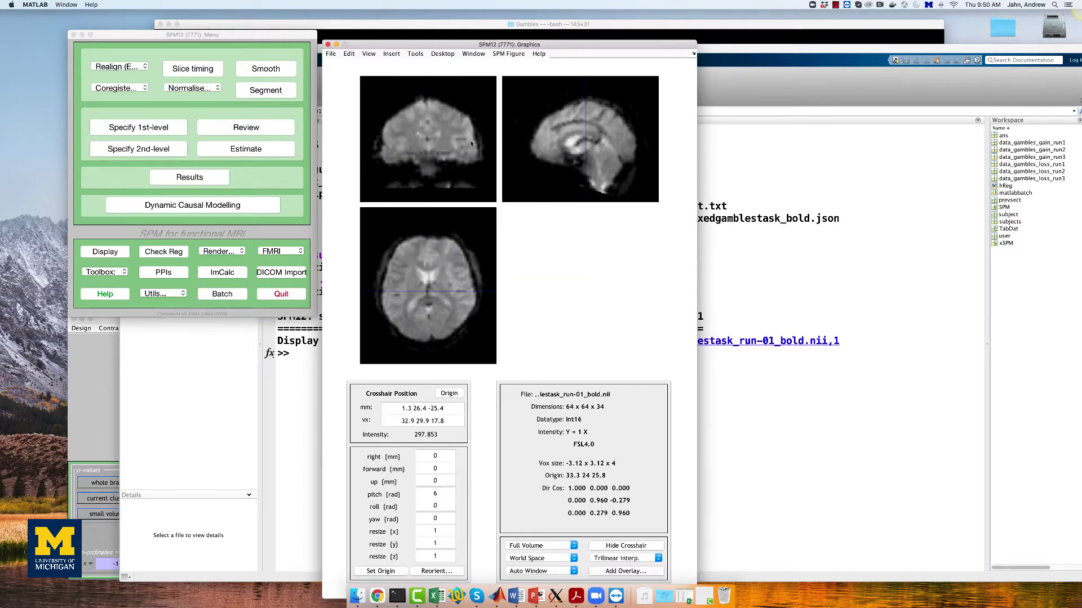
click(569, 151)
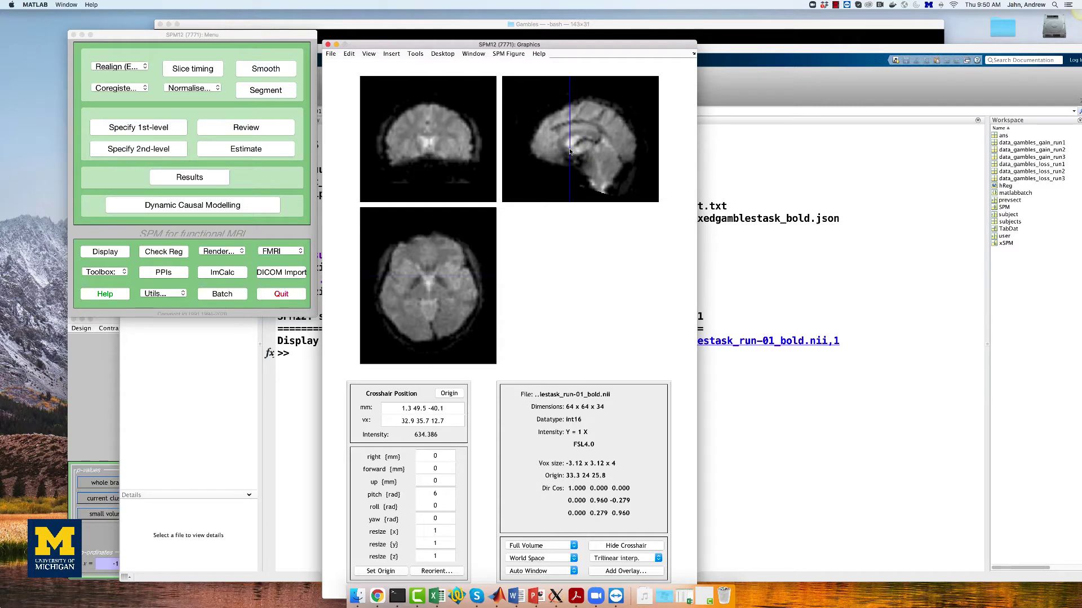
click(444, 282)
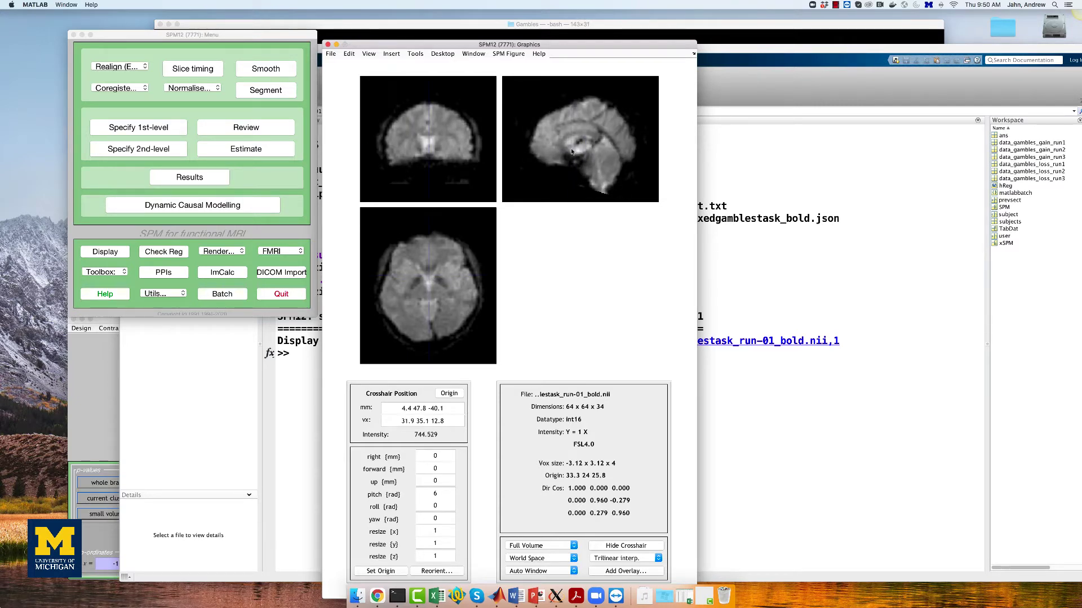
click(571, 151)
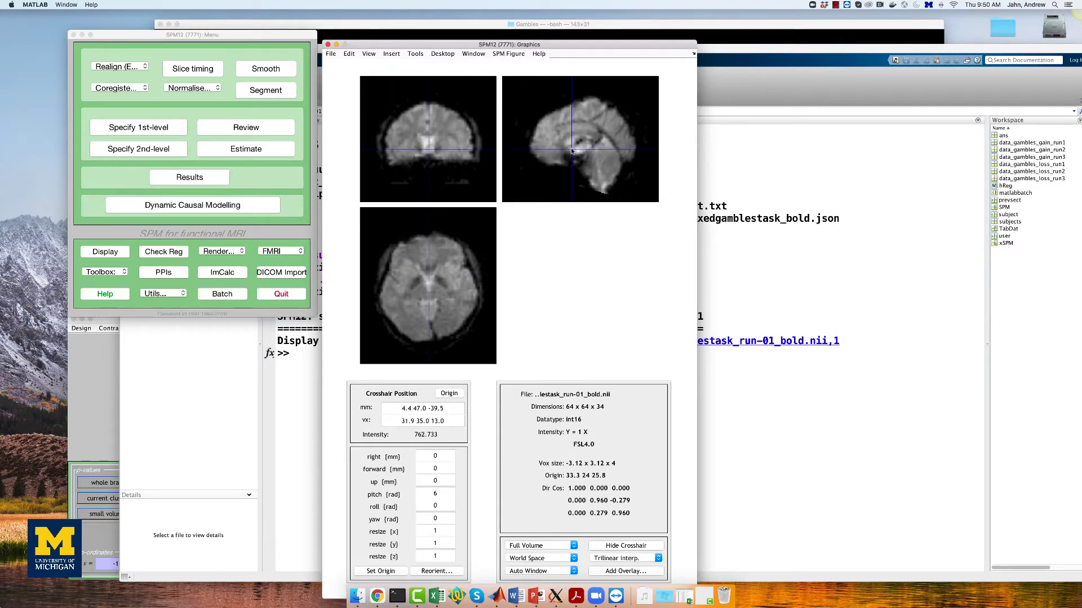
click(429, 276)
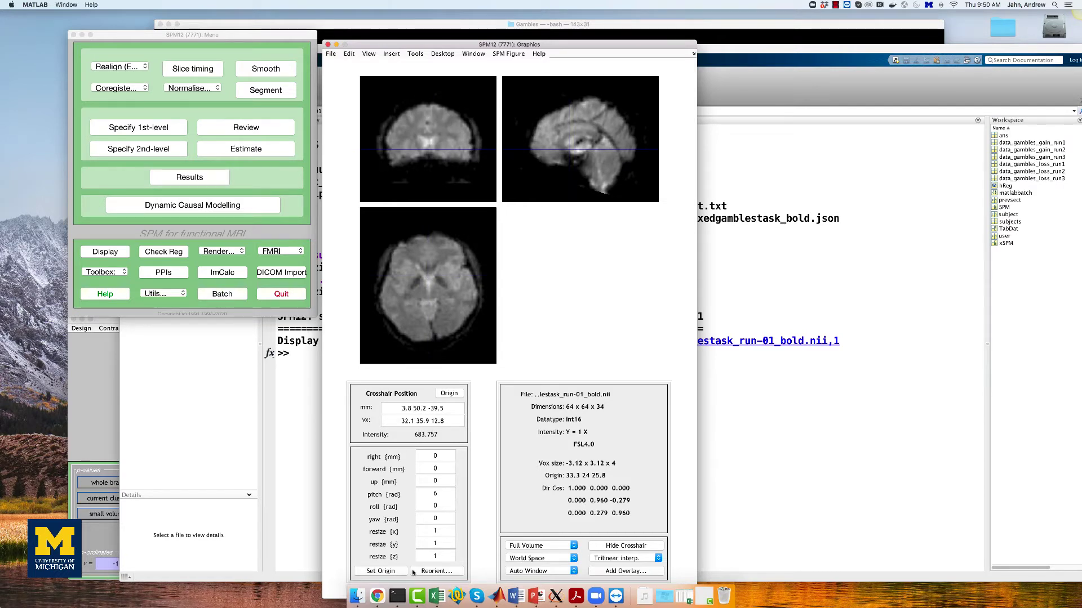
click(397, 573)
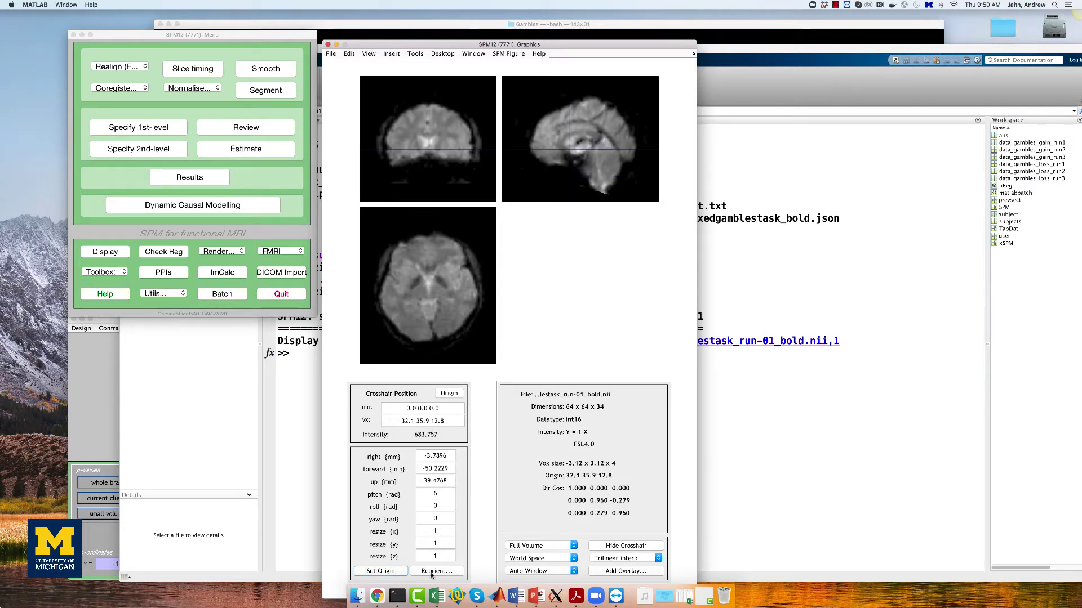
Apply the reorientation to run-01, run-02 and run-03 without saving the matrix
click(432, 573)
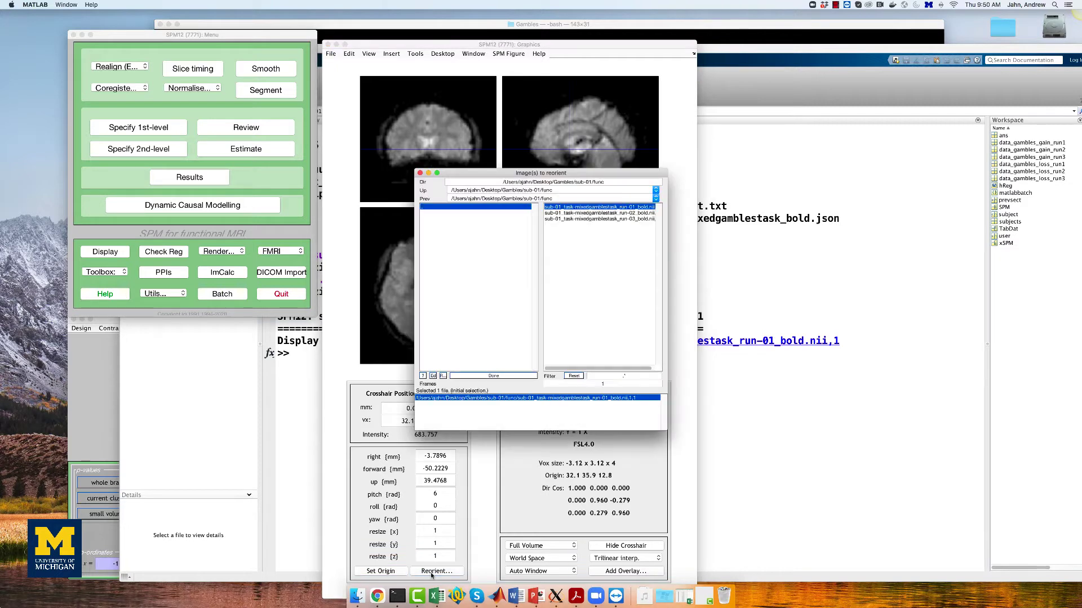
shift+click(598, 219)
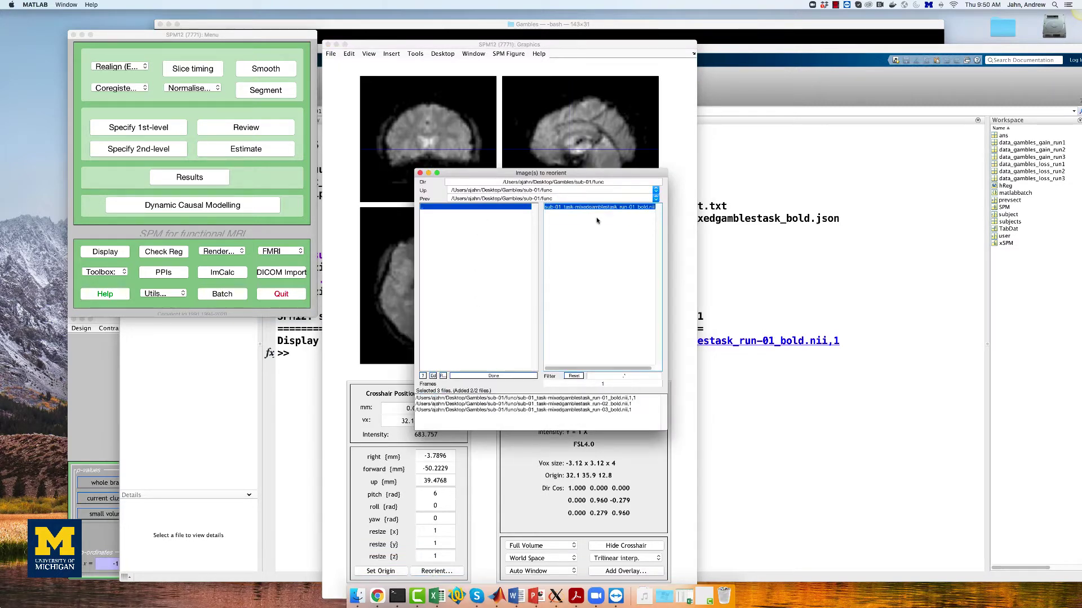
click(489, 376)
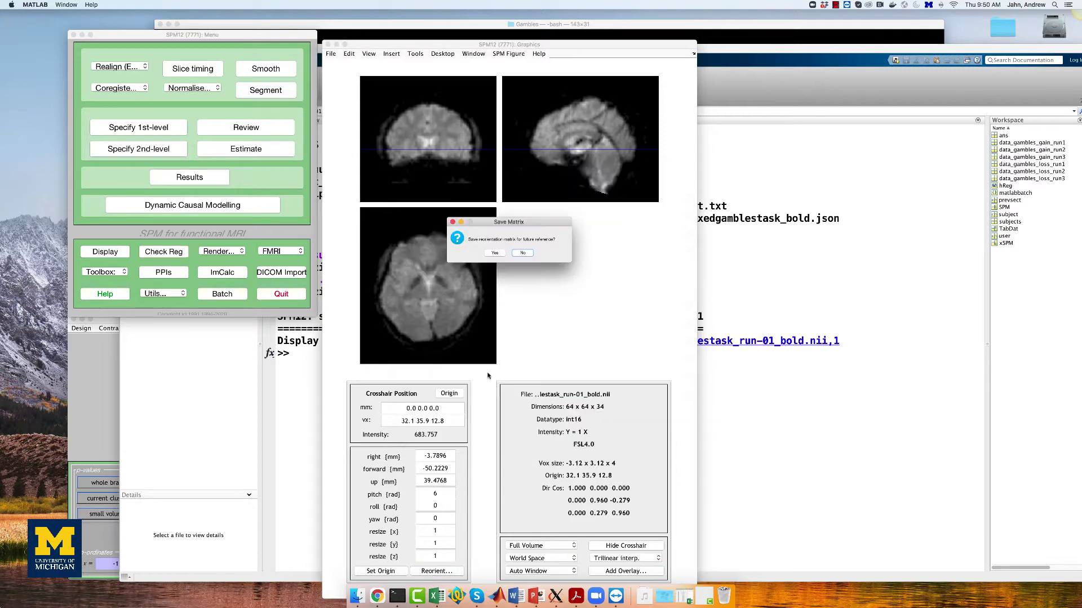
click(527, 253)
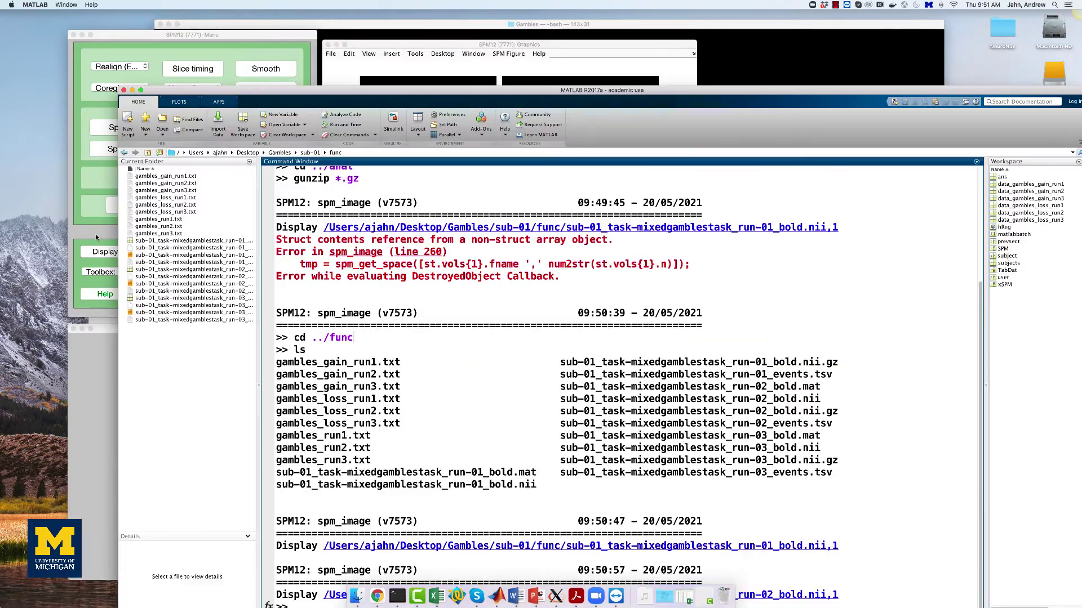
Display sub-01's T1w anatomical image from the anat folder
click(96, 235)
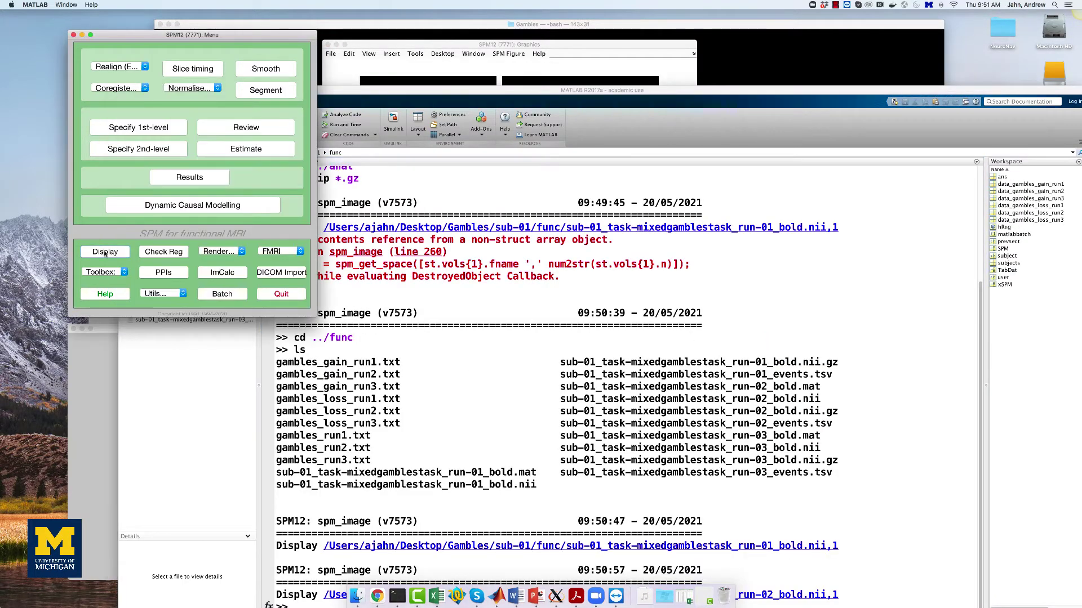
click(105, 252)
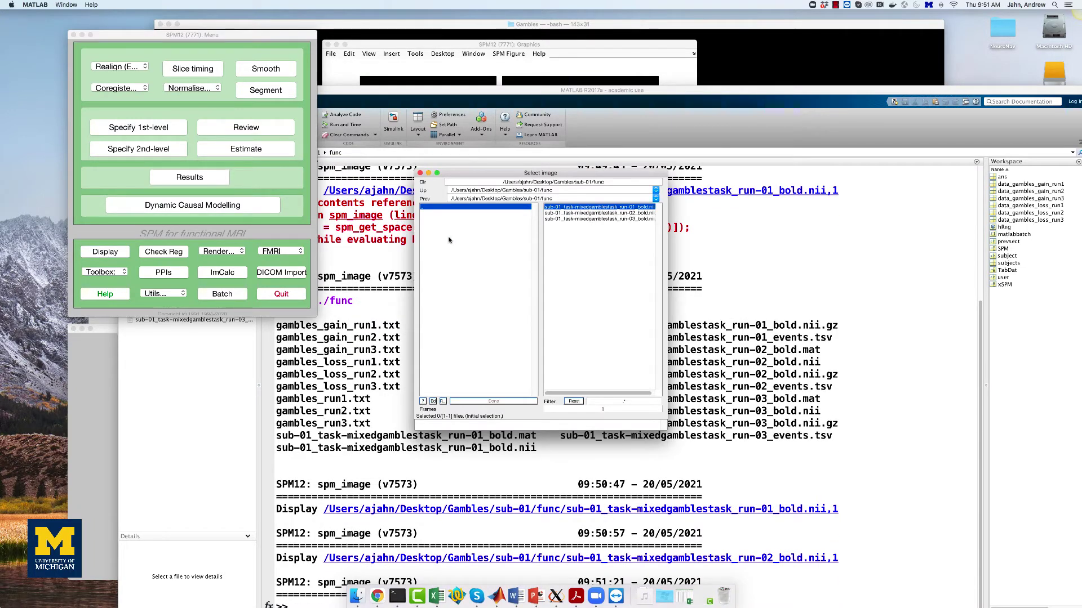
click(445, 207)
click(444, 213)
click(566, 207)
click(496, 402)
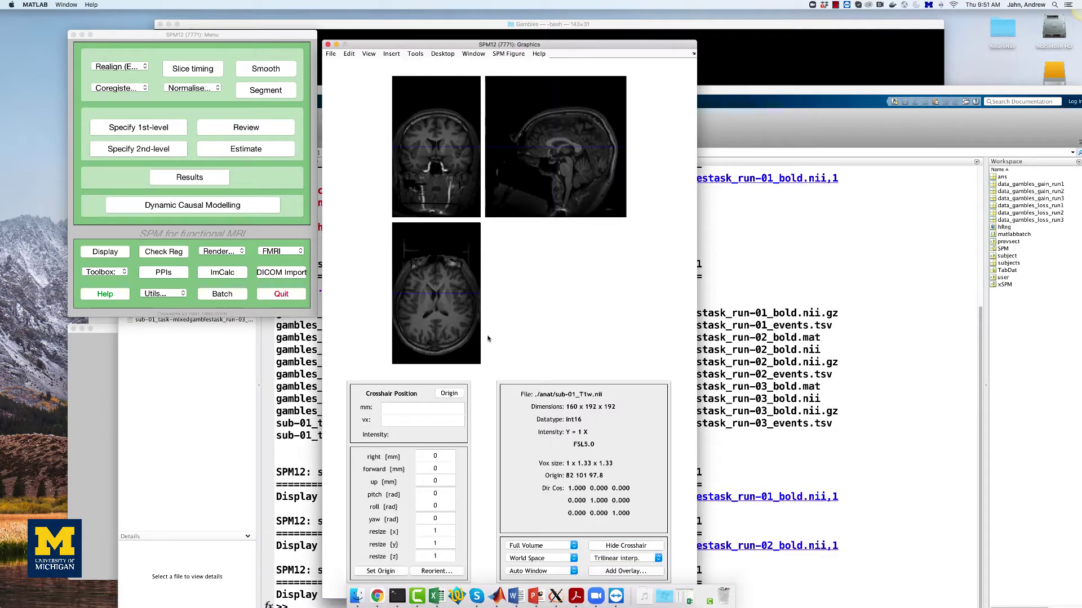
Set the origin at the chosen sagittal point and reorient the T1w image
click(557, 154)
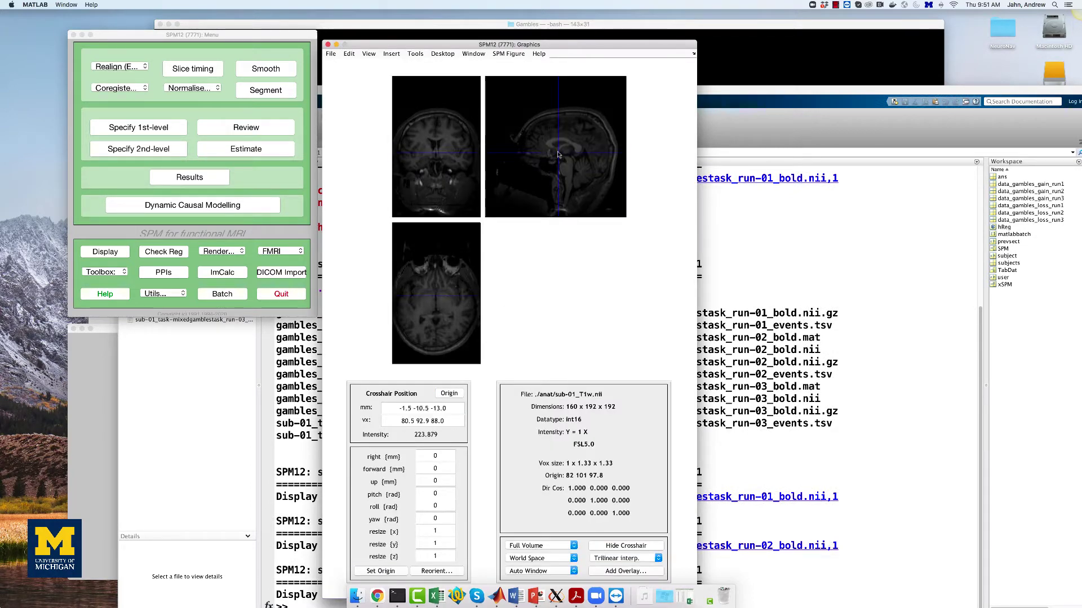
click(390, 570)
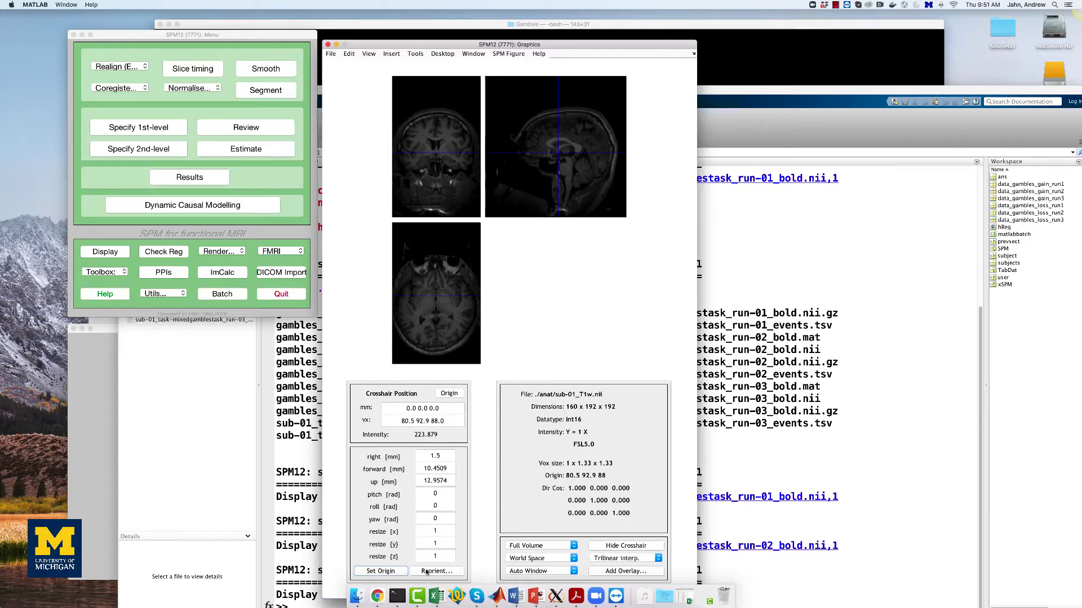
click(427, 572)
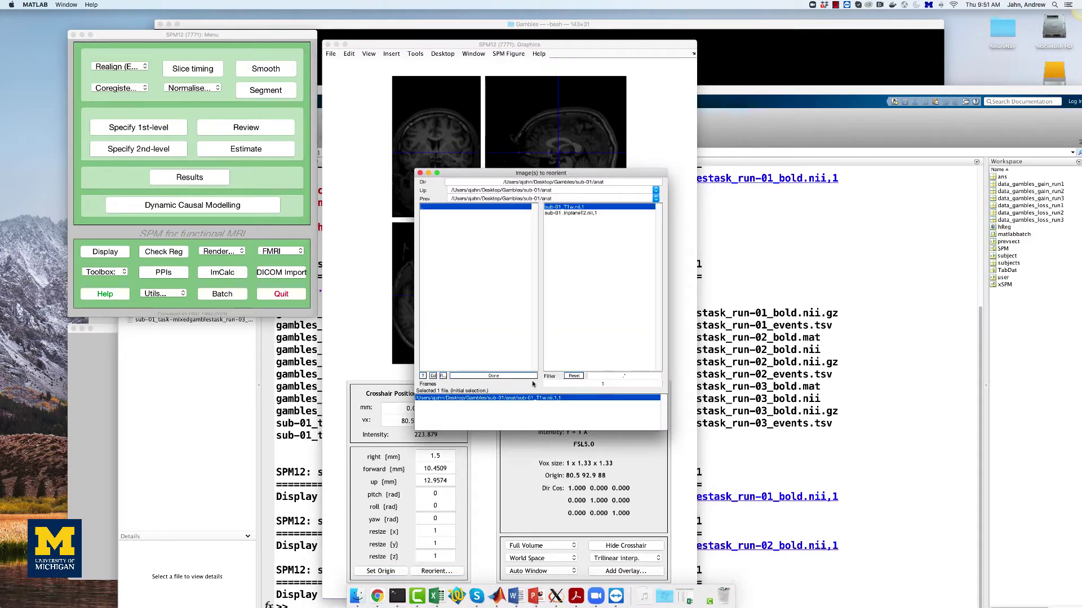
click(503, 376)
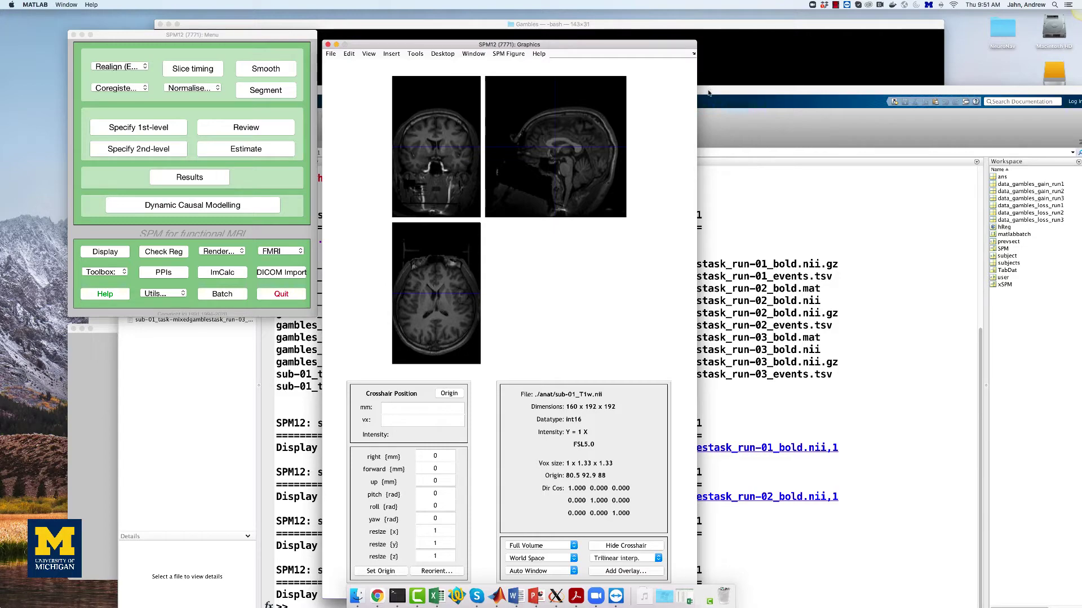
Return to the Gambles folder with cd ../.
drag(708, 93, 703, 51)
text(!mv ~/D)
key(BackSpace)
key(BackSpace)
key(BackSpace)
key(BackSpace)
key(BackSpace)
key(BackSpace)
key(BackSpace)
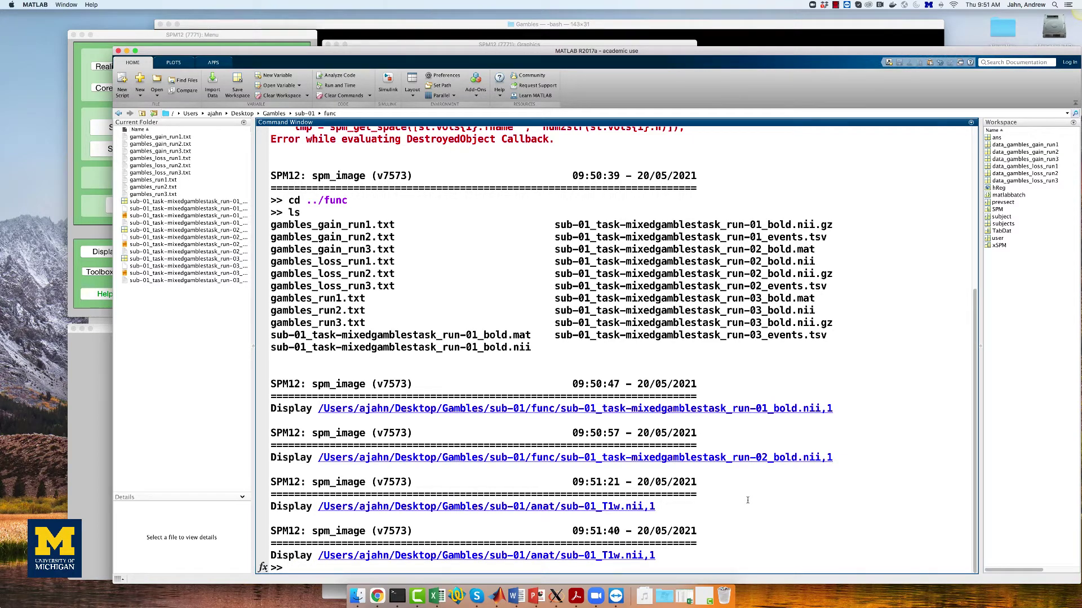
text(cd ../..)
key(Return)
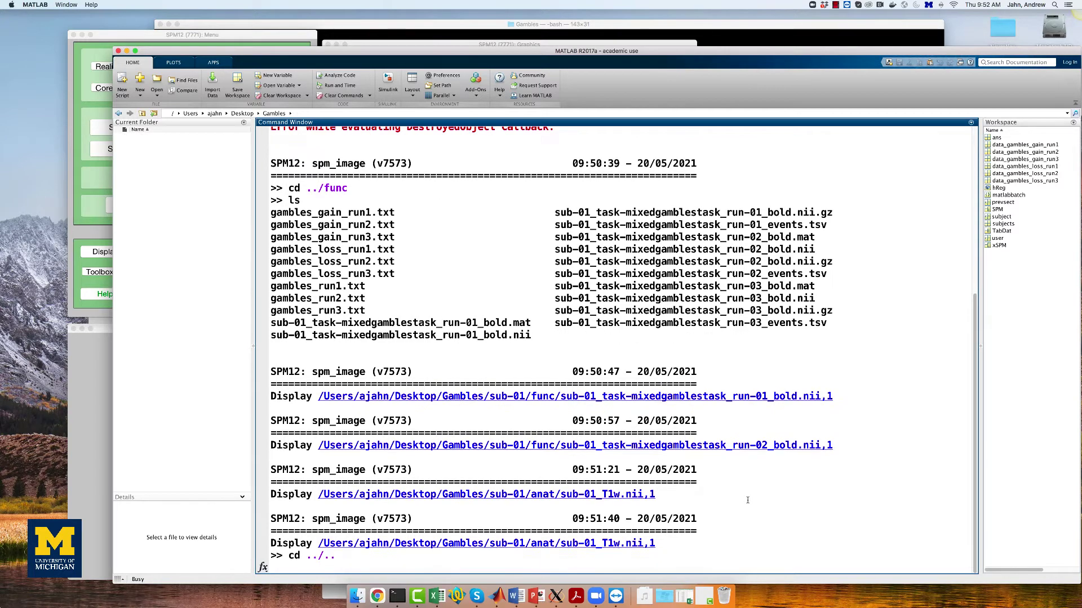
Move the sub-01_Template* files from ~/Desktop/Archived into the Gambles folder
text(~)
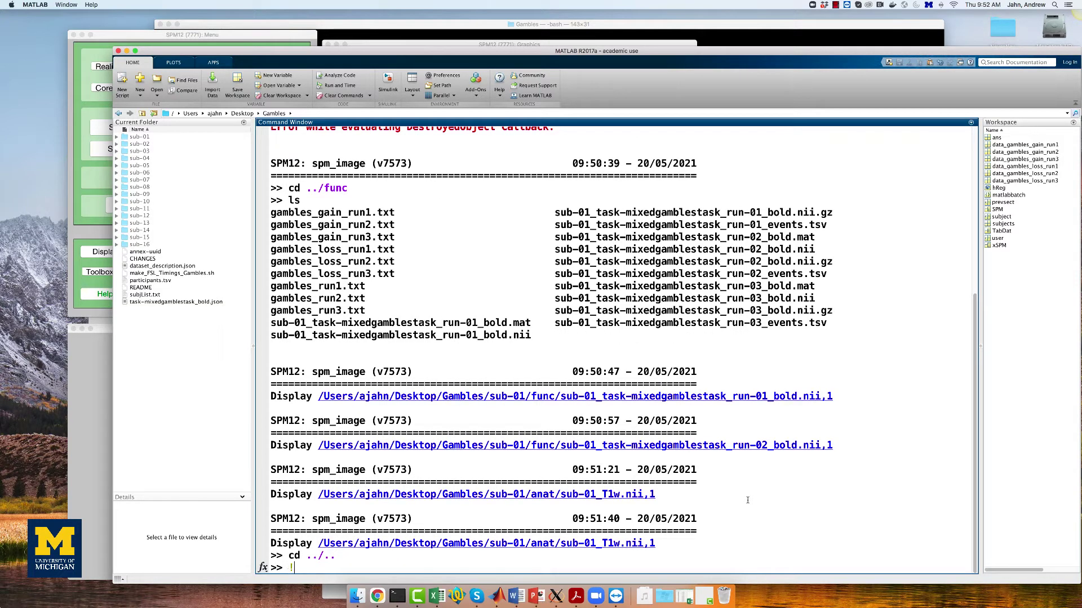
text(mv ~/Desktop/Archived/)
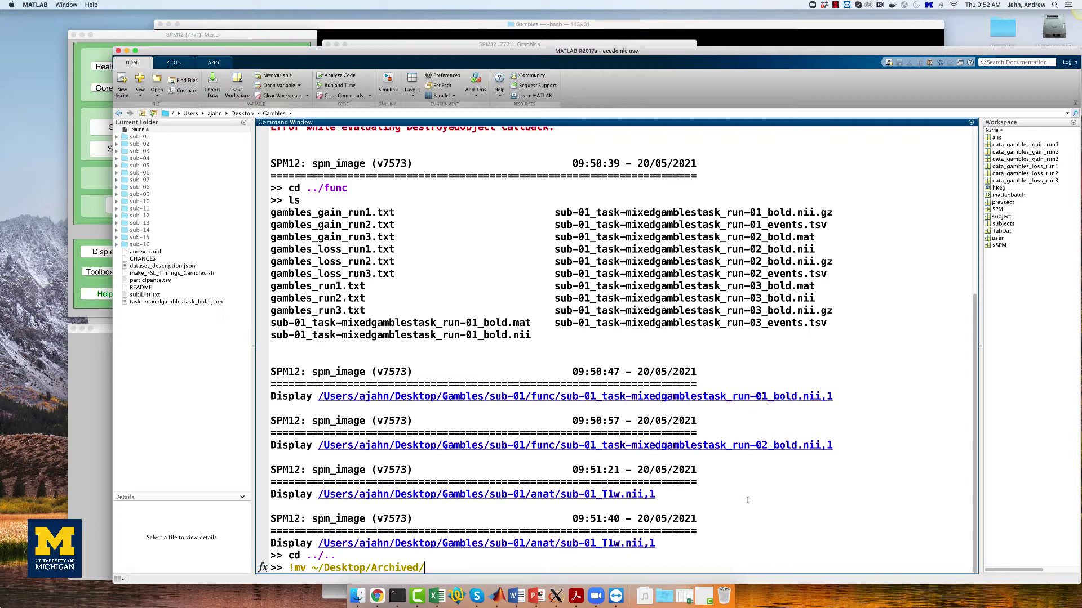
text(sub-01)
key(Tab)
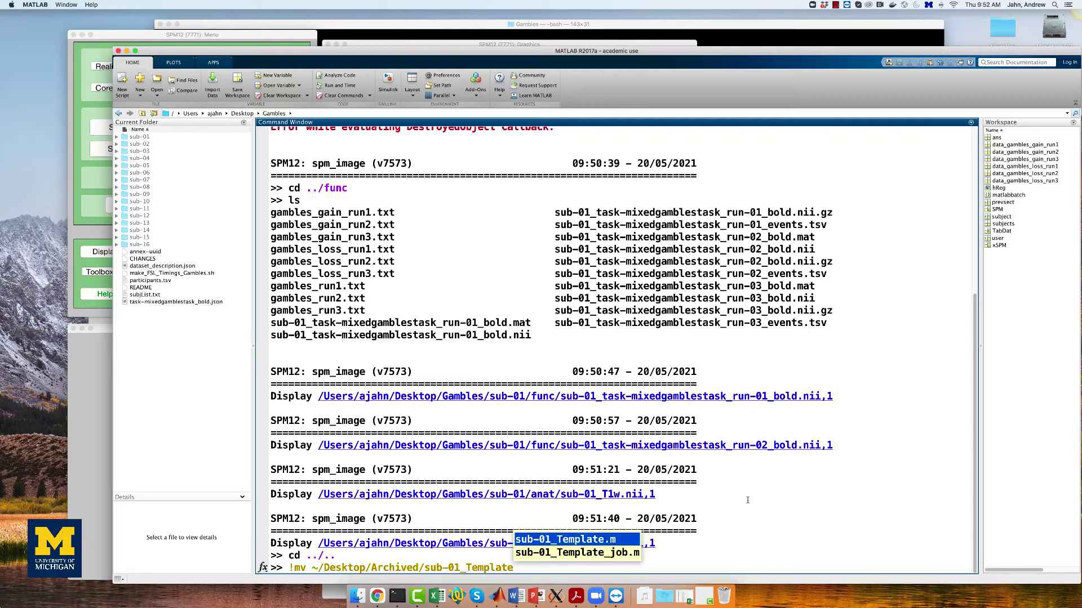
text(*)
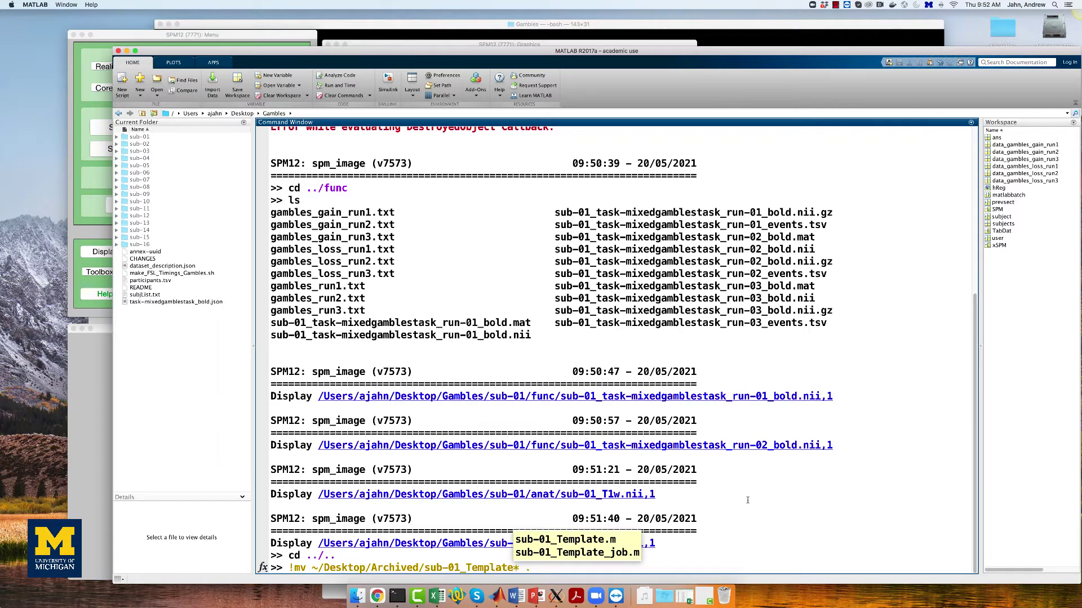
key(Return)
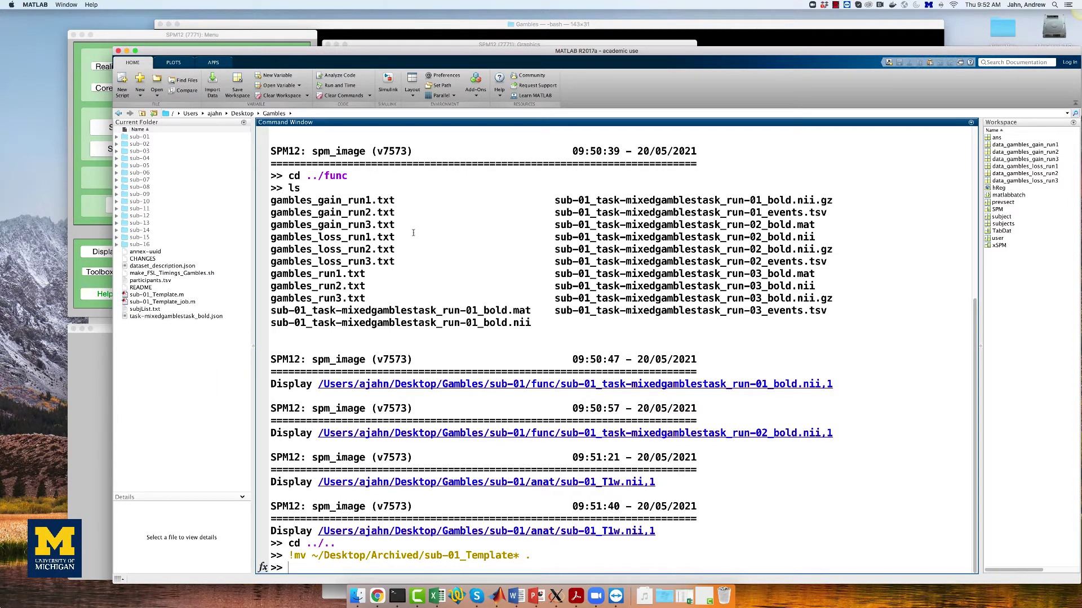
Load sub-01_Template_job.m into the SPM Batch Editor and enlarge the window
click(106, 186)
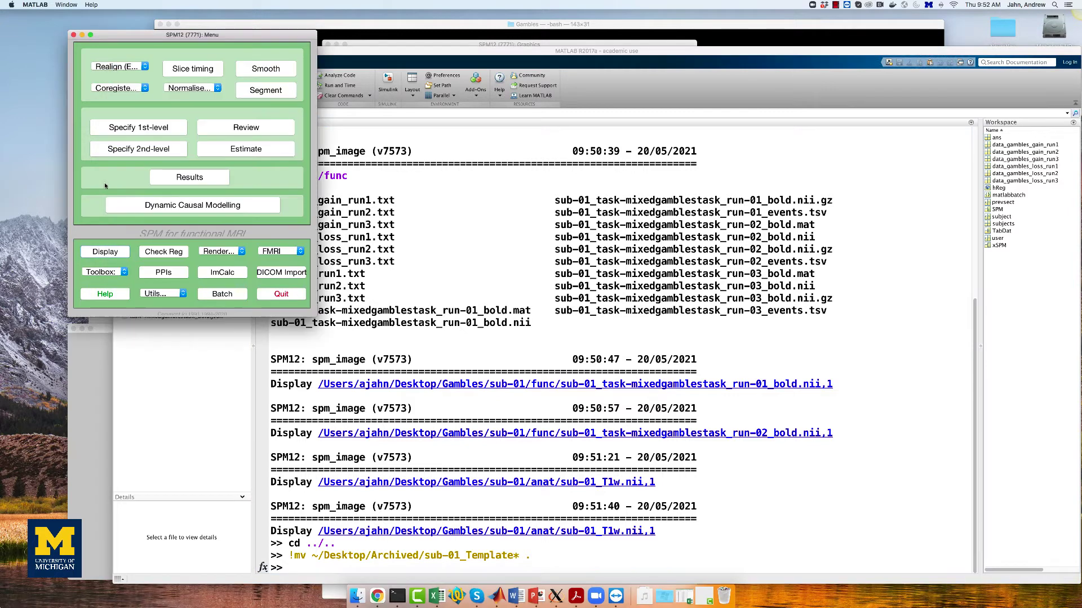
click(218, 294)
click(156, 128)
click(170, 152)
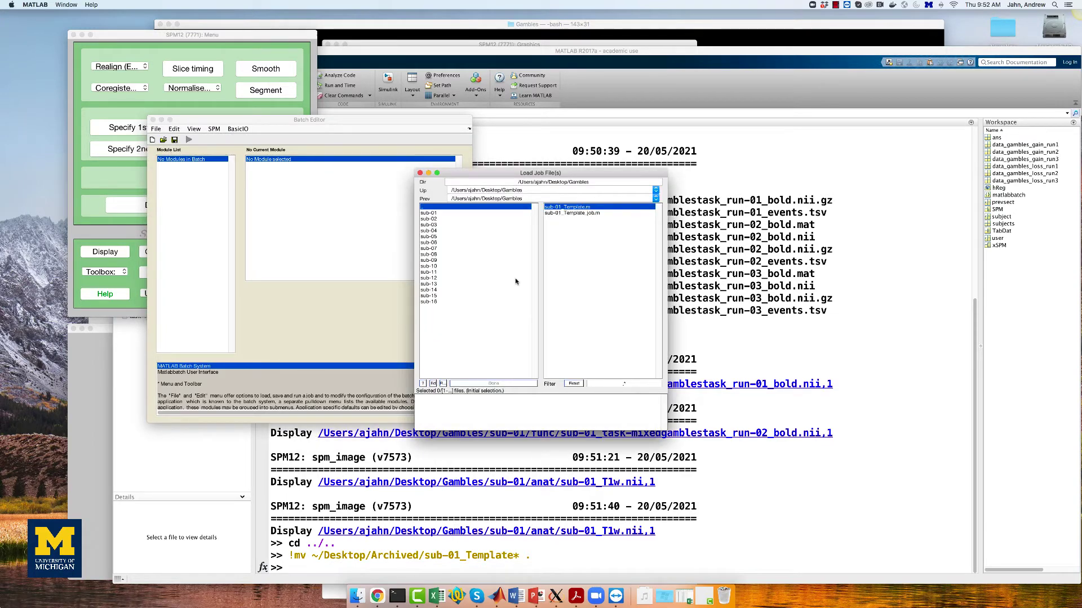
click(589, 214)
click(494, 383)
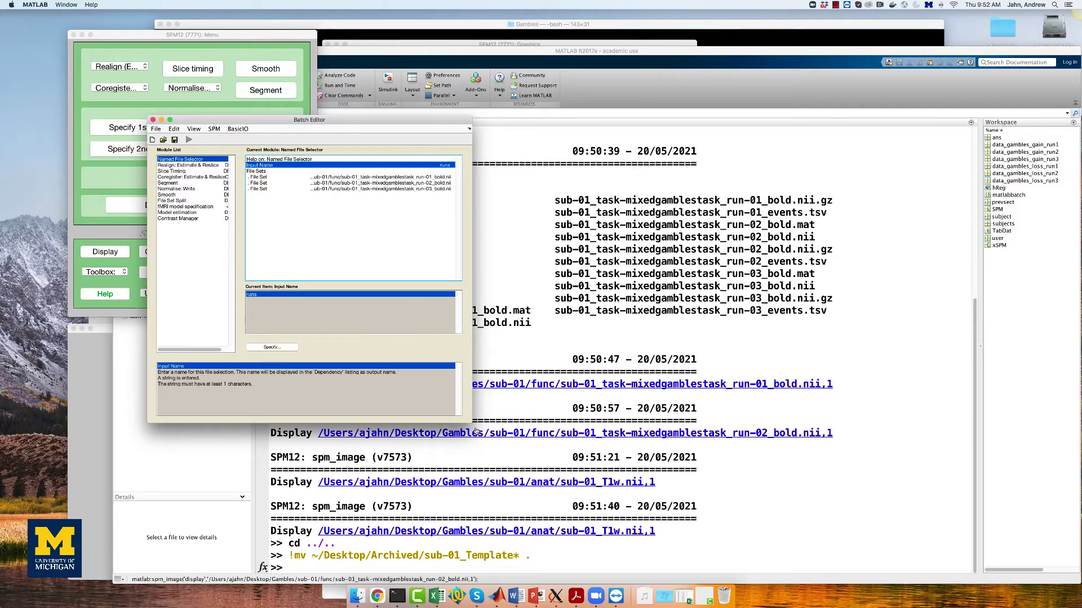
drag(471, 422, 743, 463)
Check the Gamble condition's Gain and Loss expansion and orthogonalisation, then close the batch
click(187, 208)
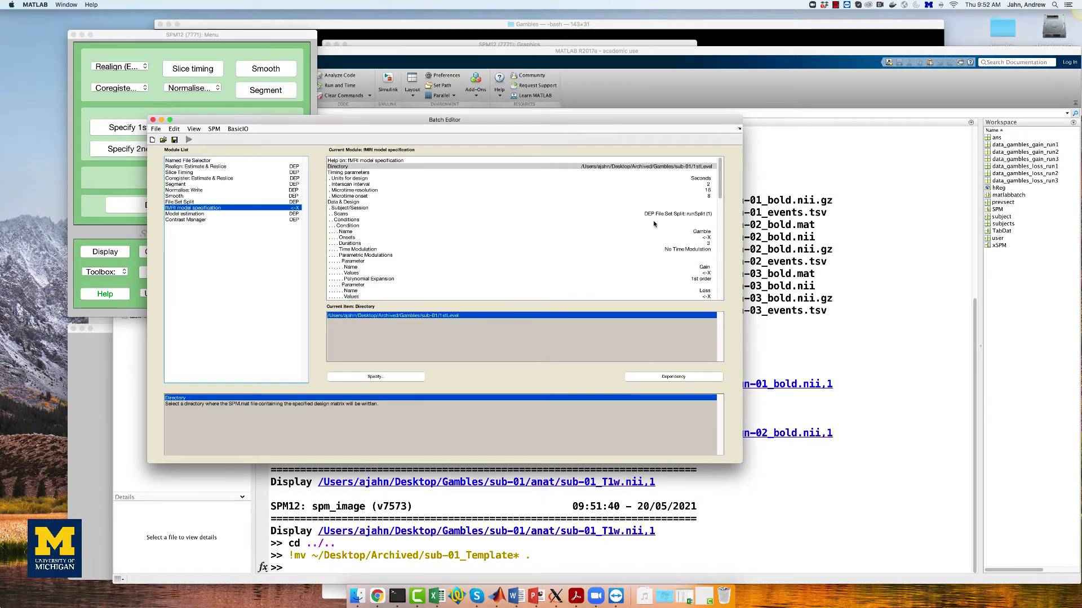
click(643, 232)
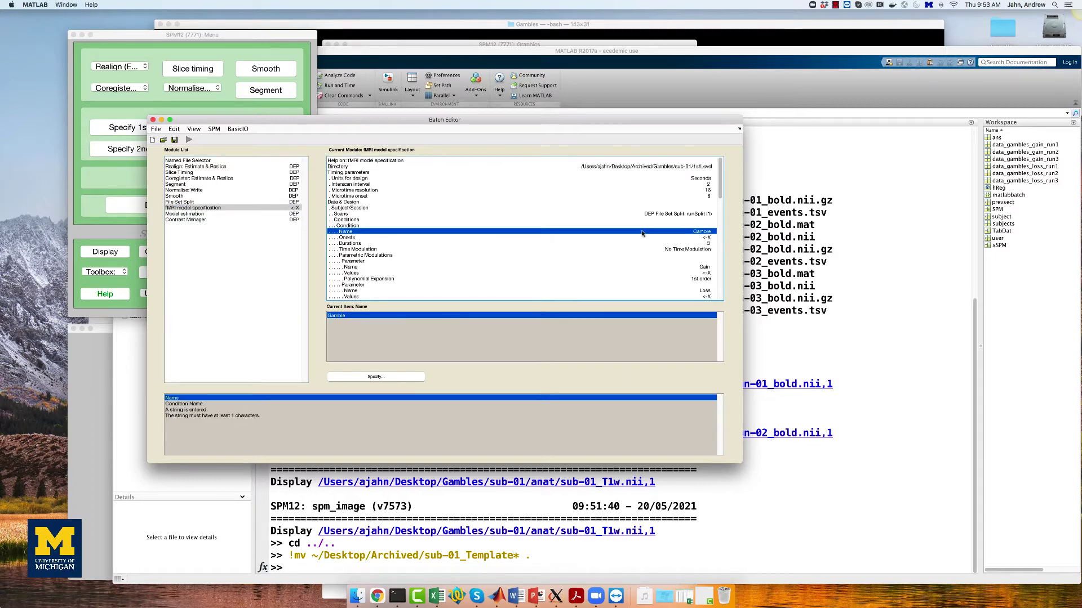
scroll(638, 233, down, 3)
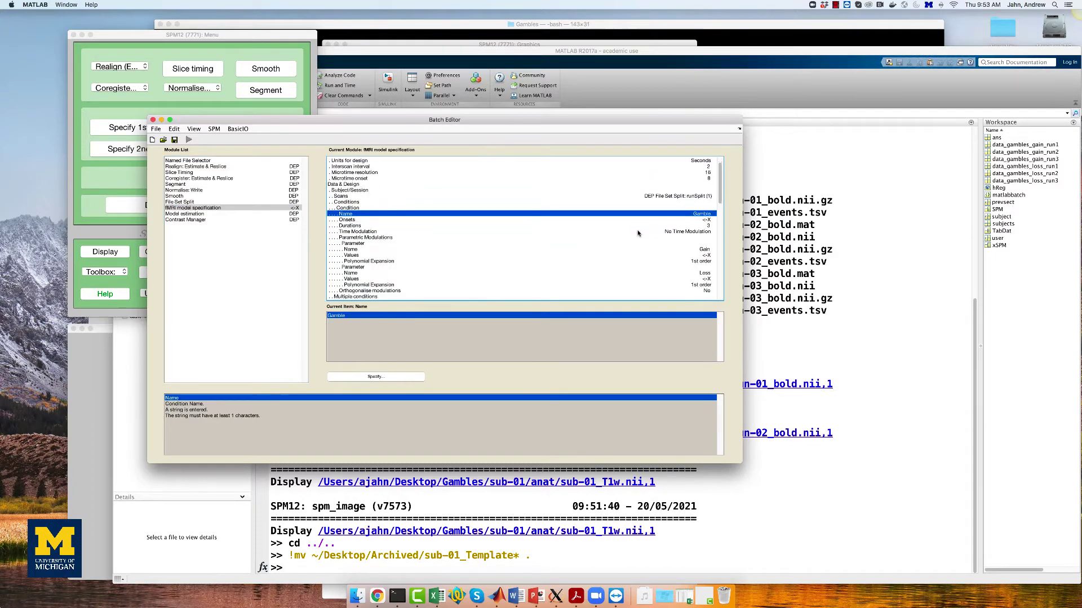
click(674, 227)
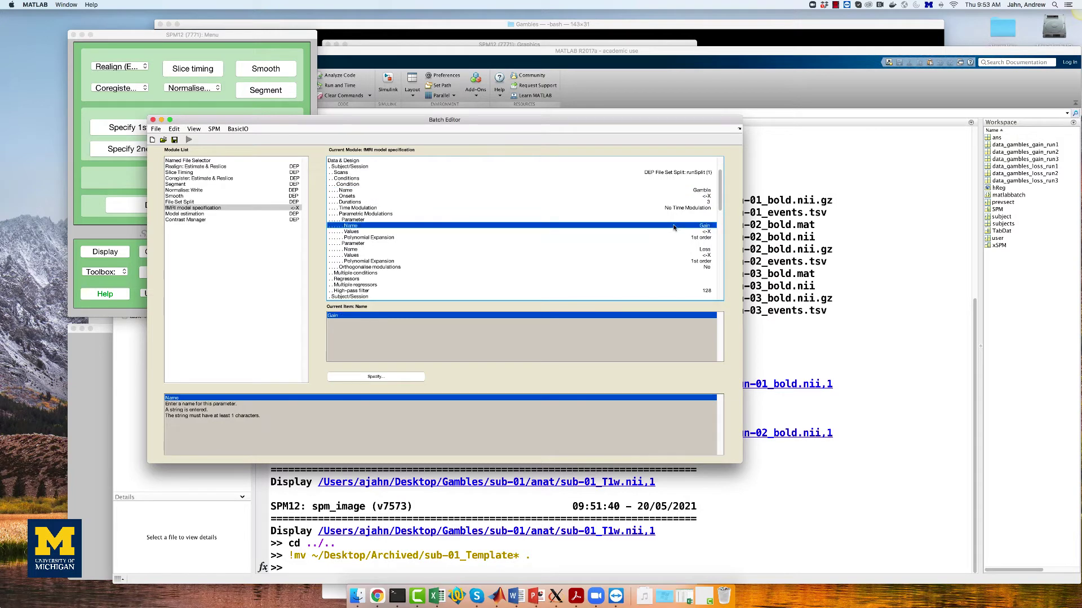
click(676, 249)
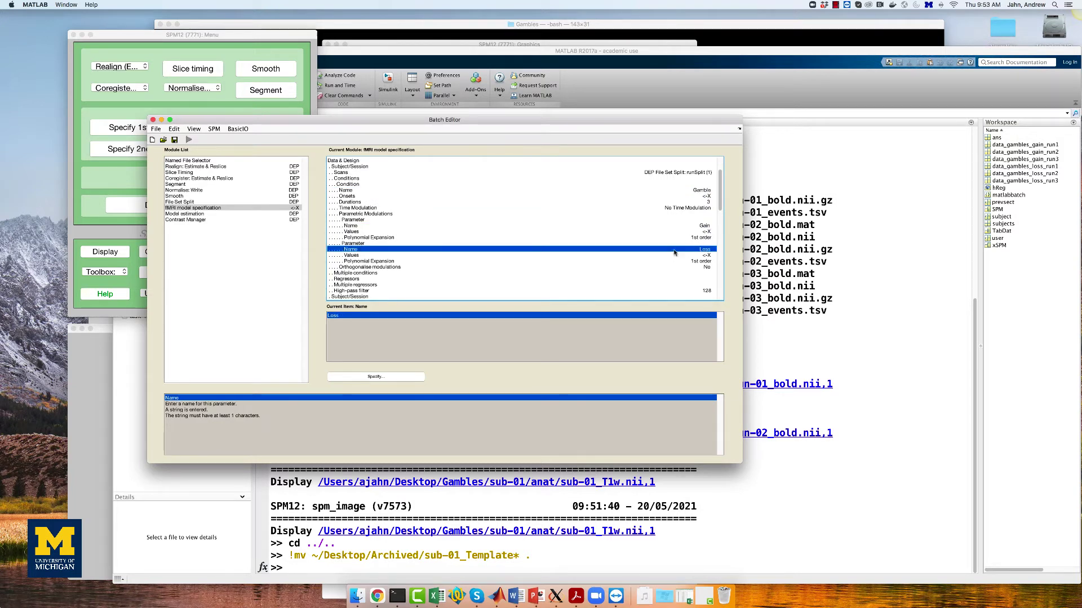
click(654, 262)
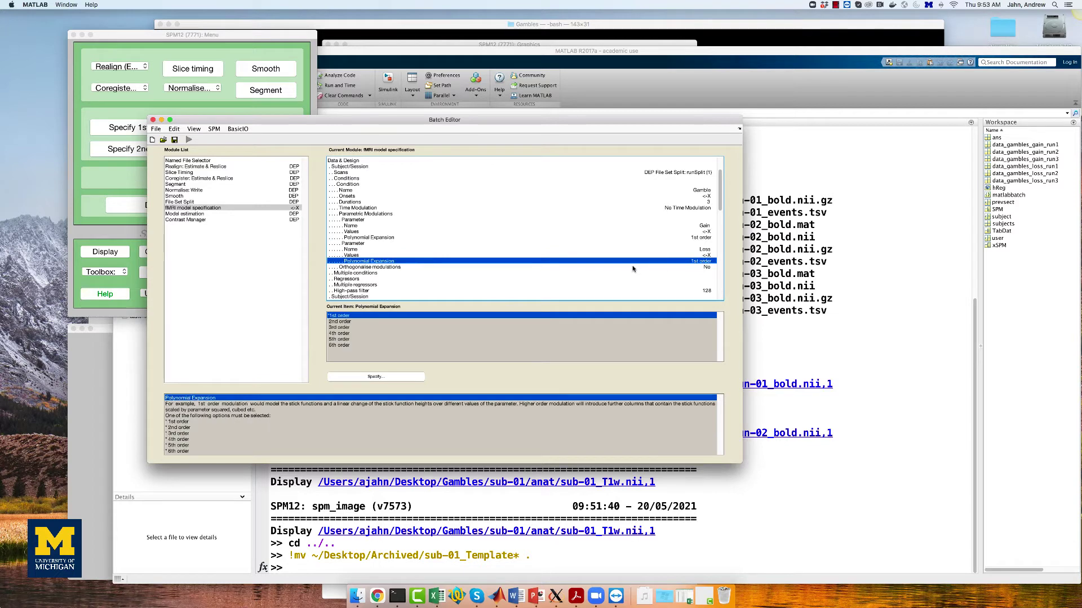
click(633, 268)
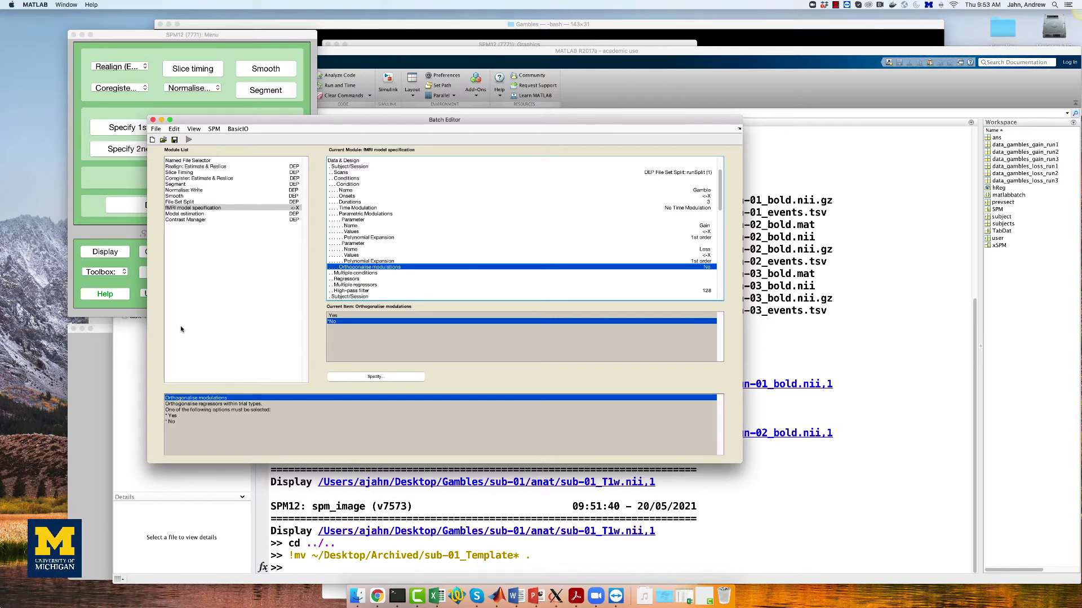
click(153, 120)
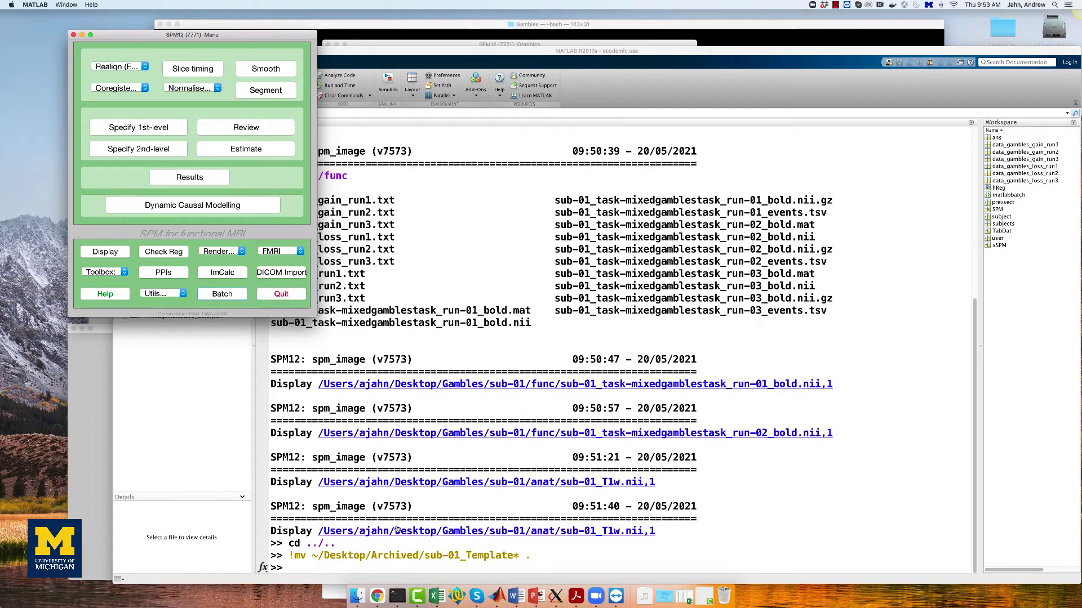
Save the raw run1stLevelAnalysis_job_PM.m from GitHub into Gambles, removing the .txt extension
click(377, 596)
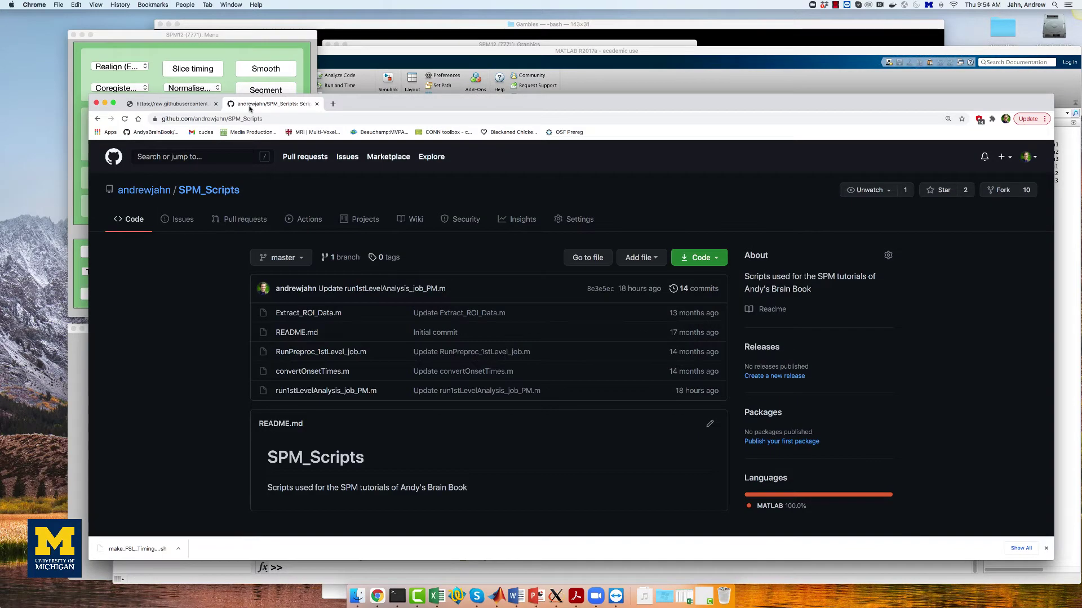
click(319, 390)
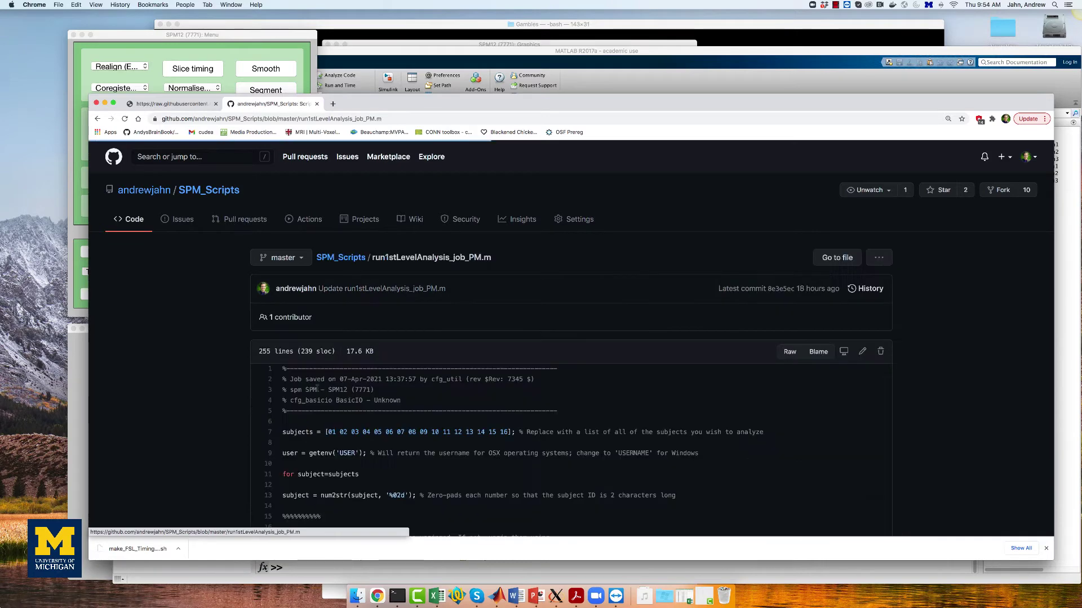
click(790, 354)
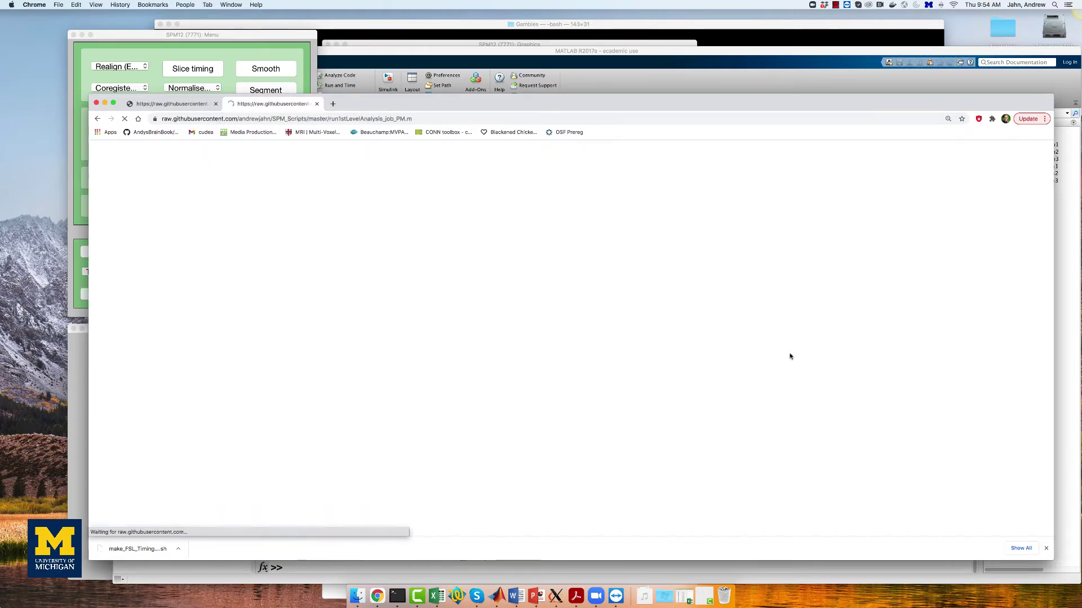
right_click(783, 327)
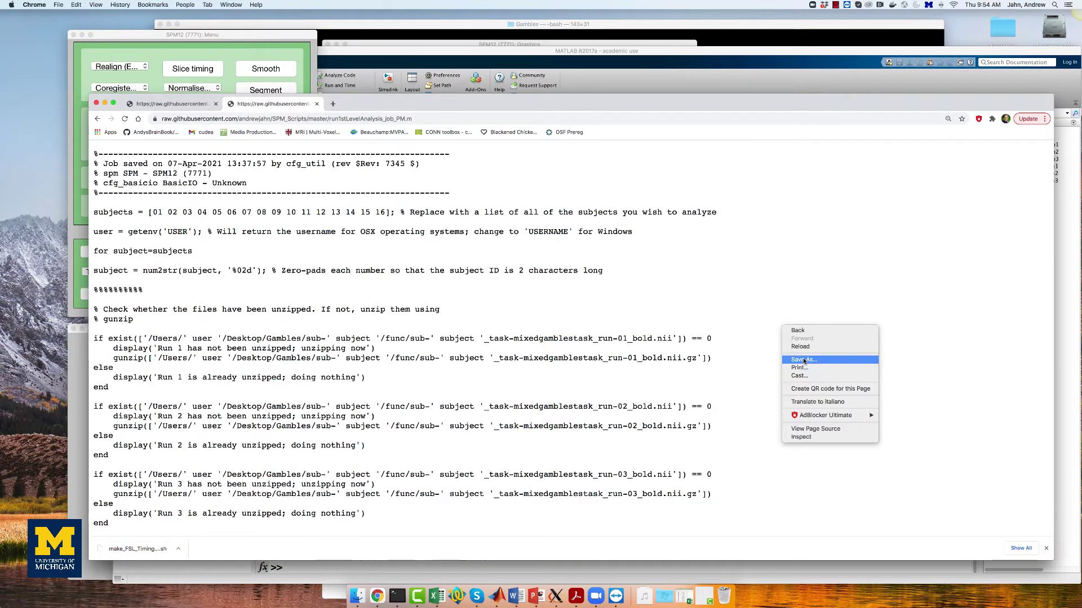
click(804, 361)
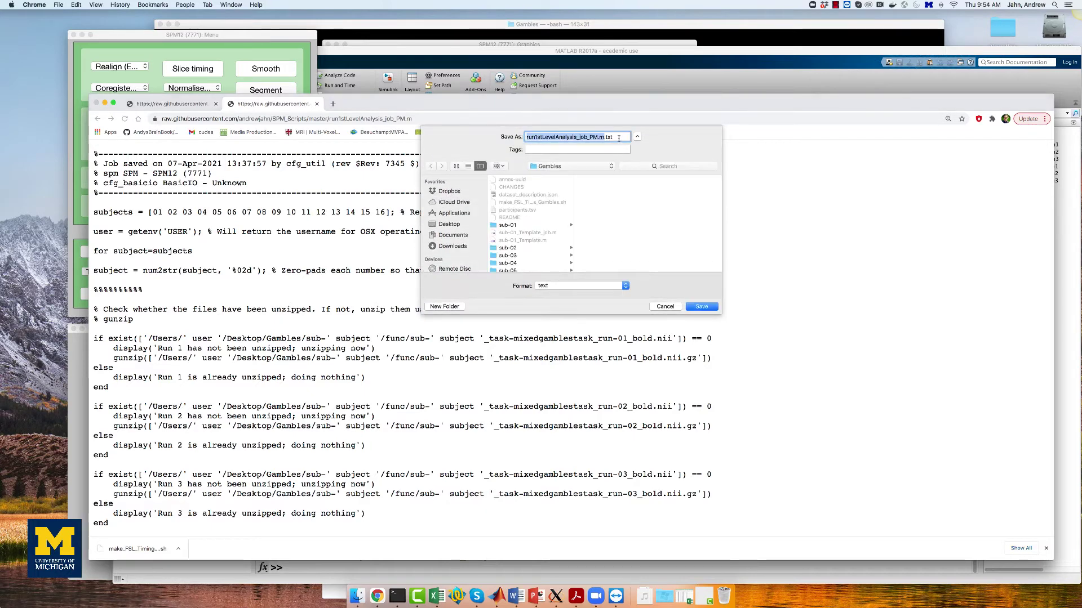
click(619, 137)
key(BackSpace)
key(BackSpace)
key(BackSpace)
key(BackSpace)
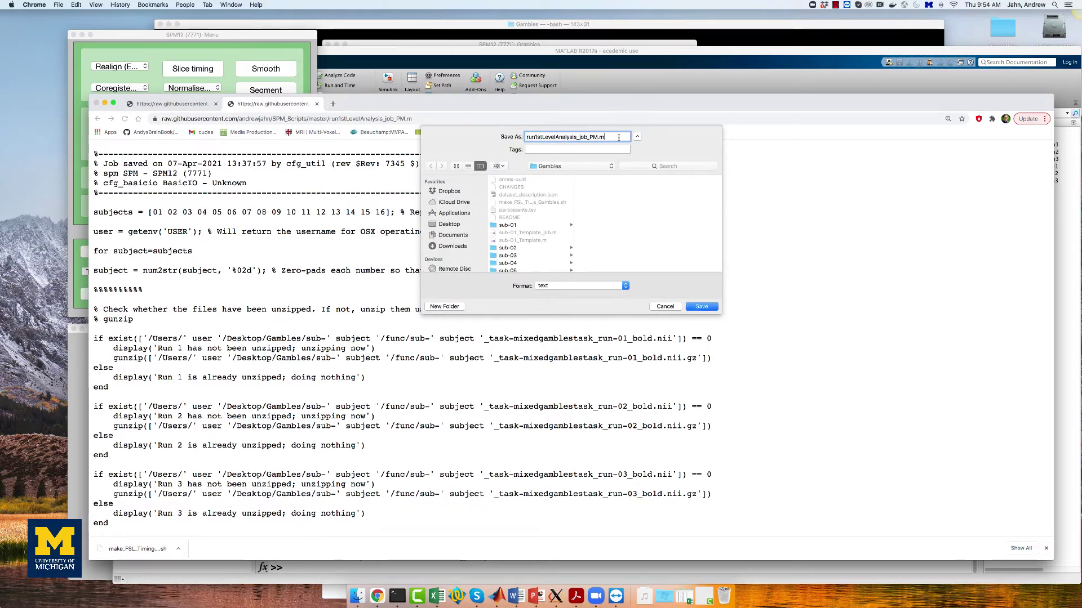
click(702, 308)
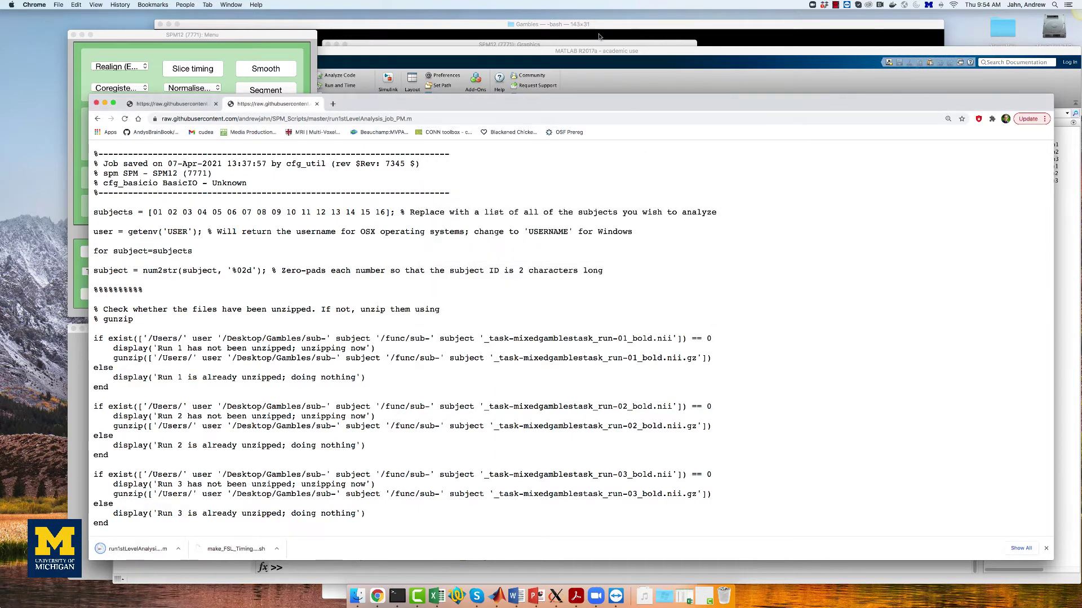
click(598, 51)
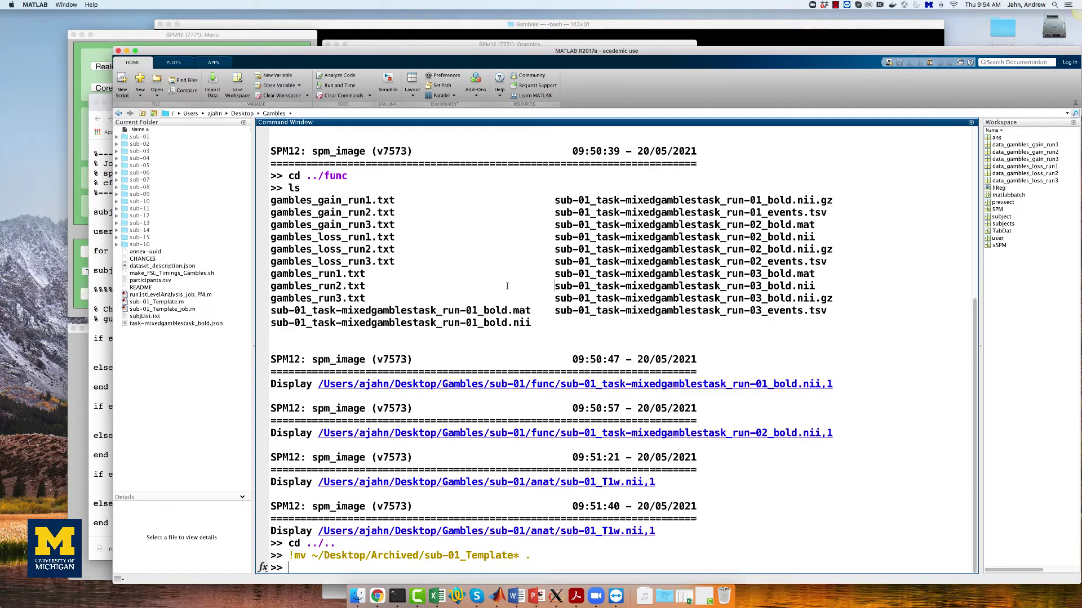
Open run1stLevelAnalysis_job_PM.m in the MATLAB Editor
text(open run)
key(Tab)
key(Down)
key(Return)
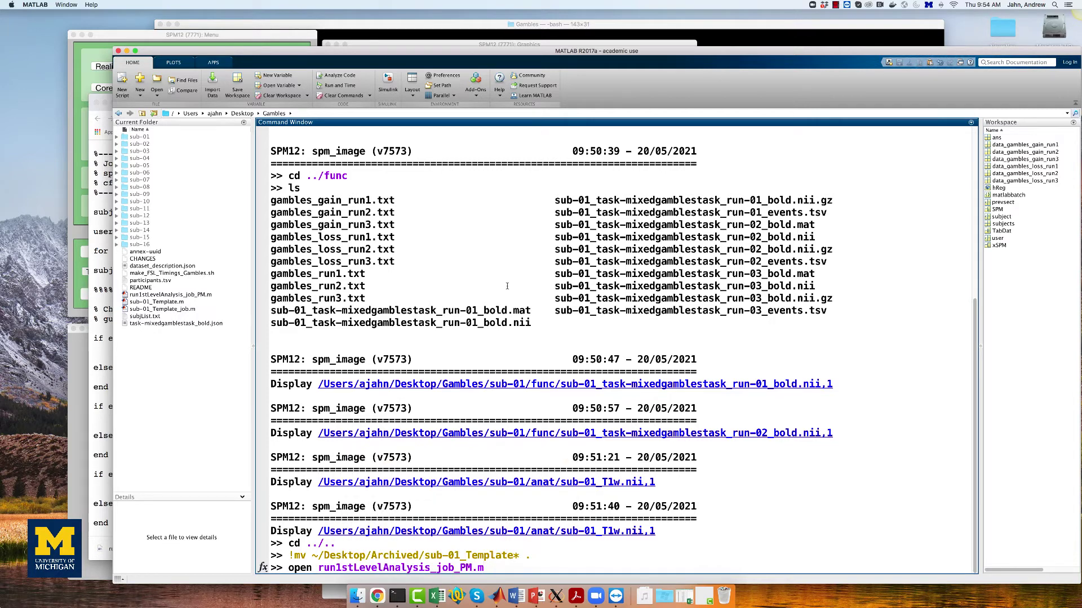
key(Return)
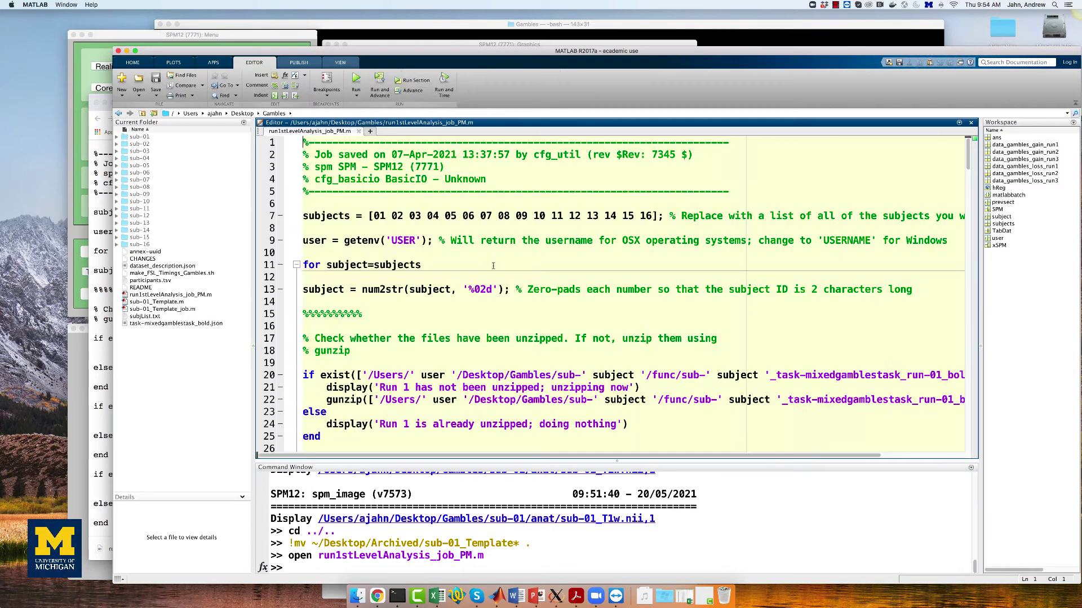
Review the six data_gambles load lines and the Gain onset assignment on line 164
scroll(441, 262, down, 3)
scroll(442, 262, down, 2)
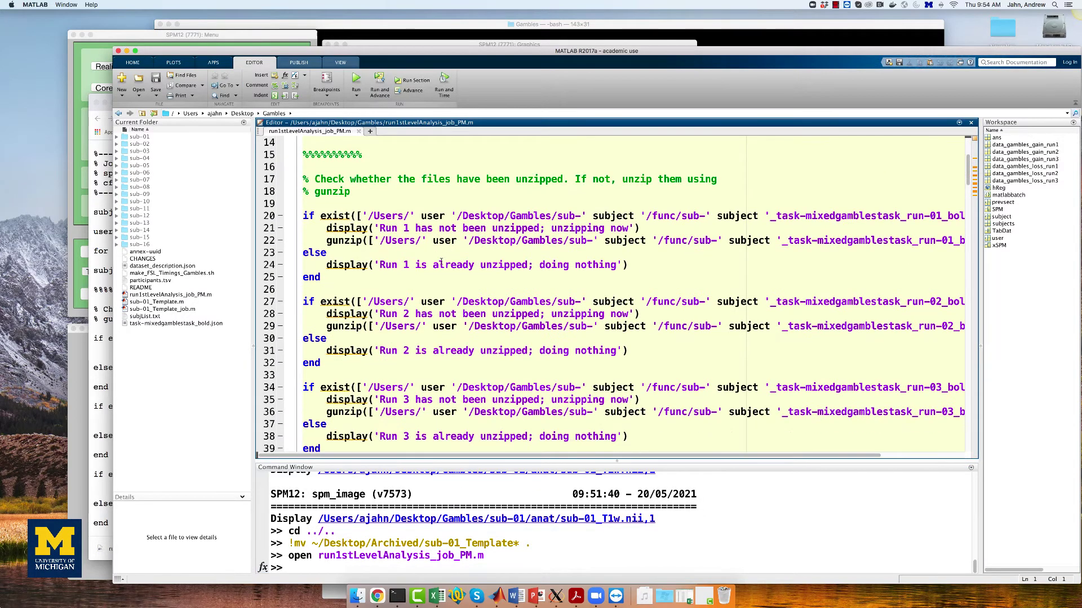
scroll(442, 262, down, 15)
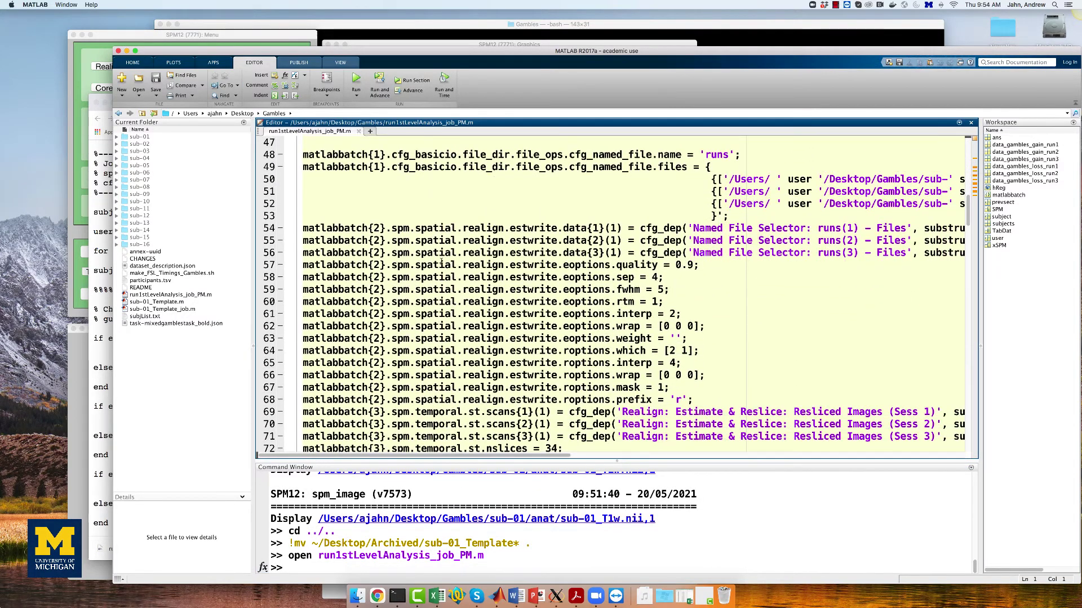
scroll(442, 262, down, 20)
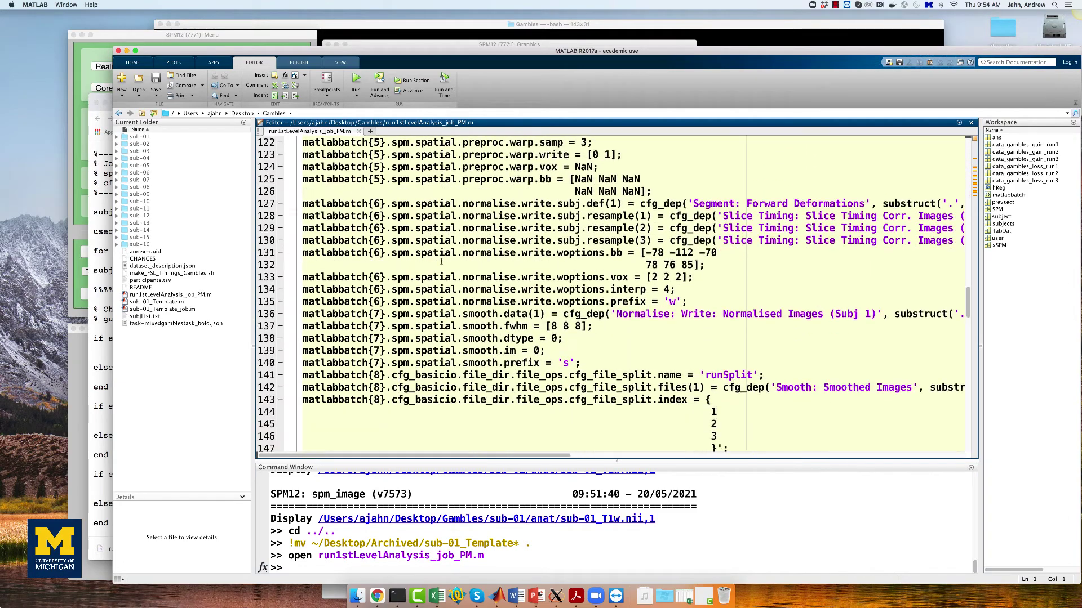
scroll(441, 262, down, 10)
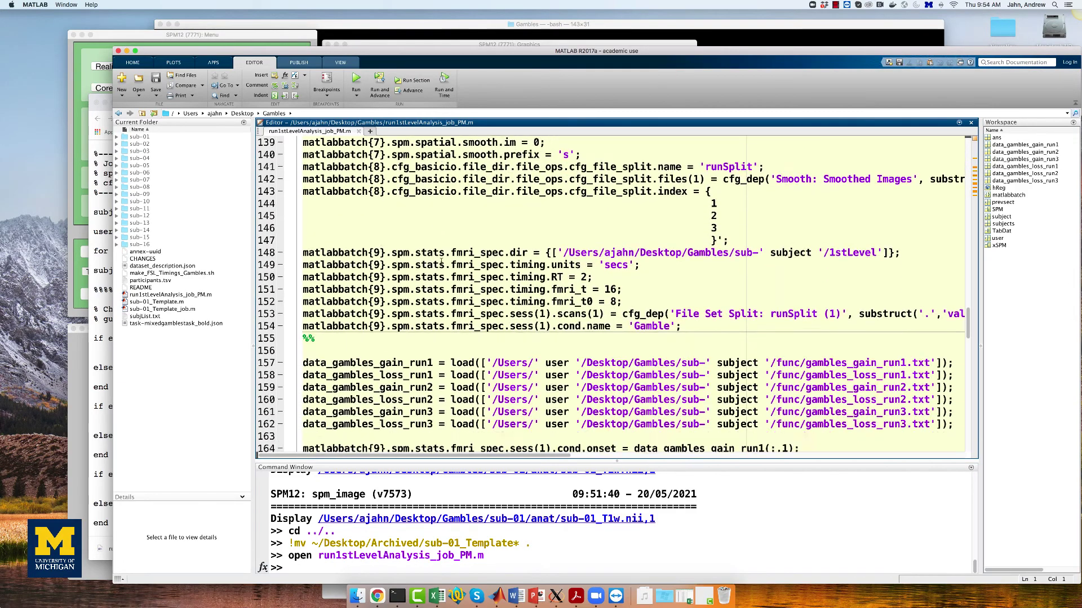
scroll(442, 262, down, 1)
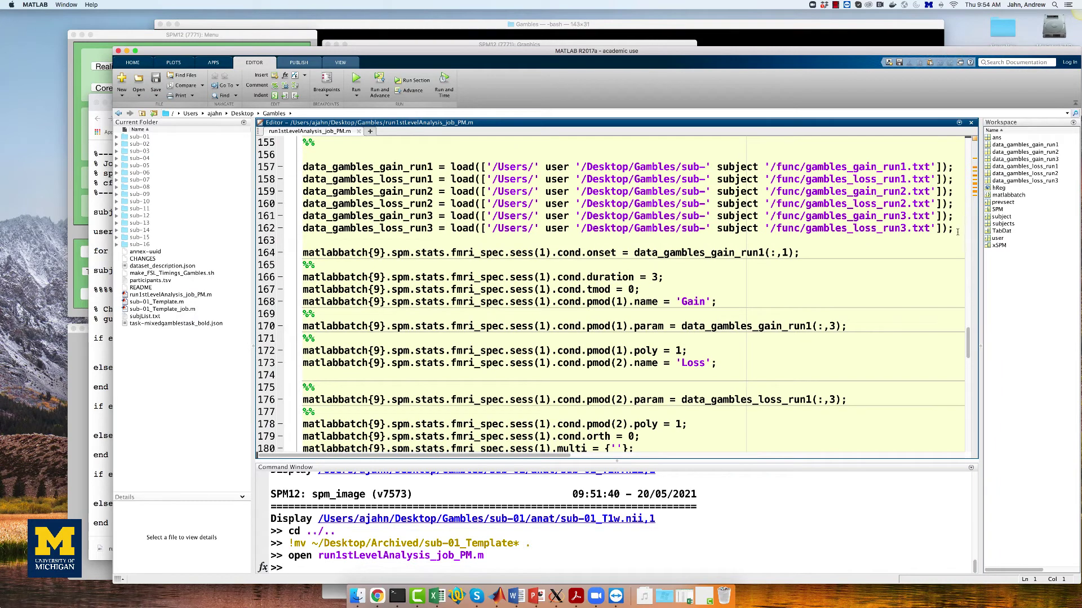
drag(956, 231, 303, 168)
click(622, 289)
drag(809, 254, 303, 253)
click(408, 277)
click(543, 549)
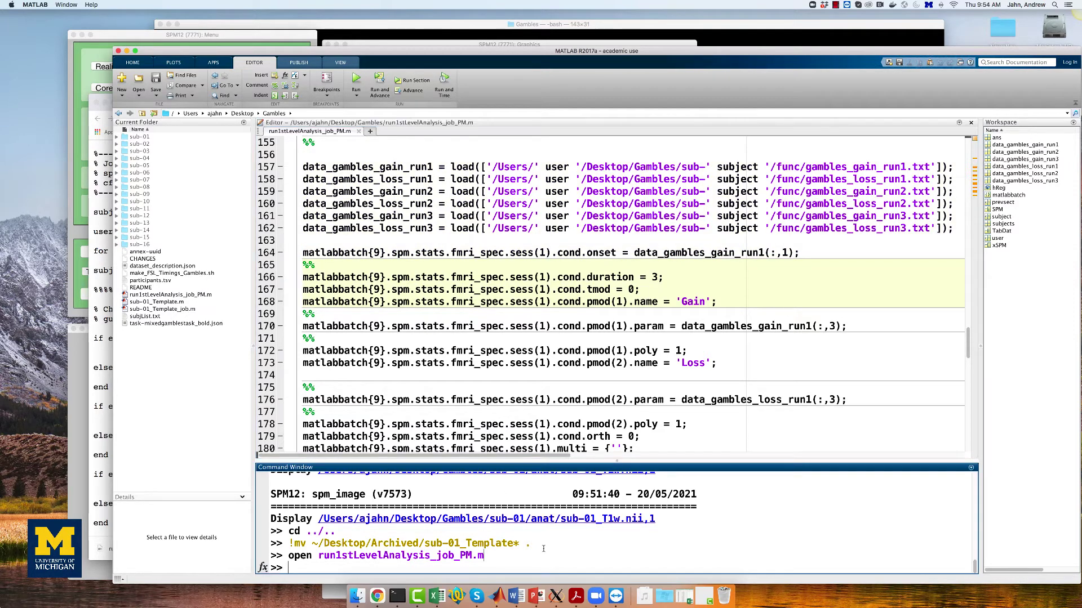
Execute run1stLevelAnalysis_job_PM from the MATLAB prompt
text(run1st)
key(Tab)
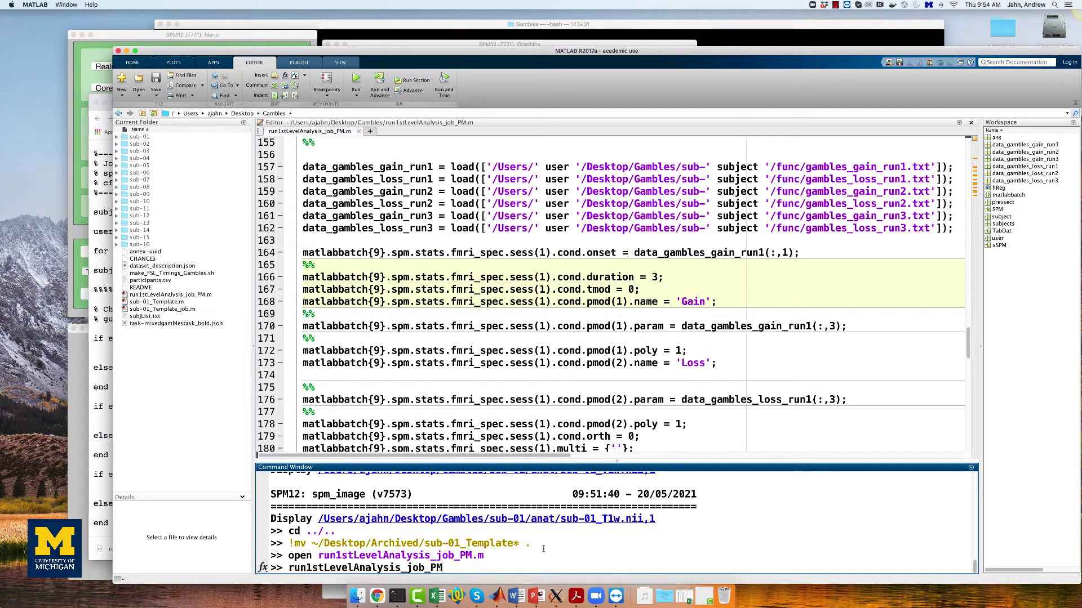
key(Return)
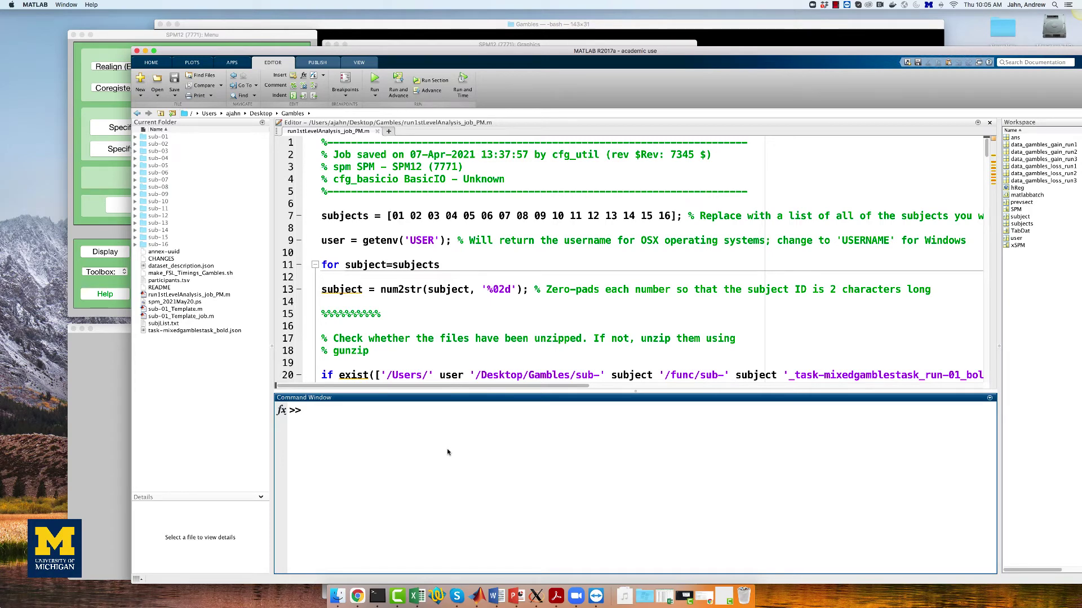
Run mkdir 2ndLevel_GainPM and mkdir 2ndLevel_LossPM in the MATLAB Command Window
text(mkdir 2ndLevel_GainPM)
key(Return)
text(mkdir 2nd)
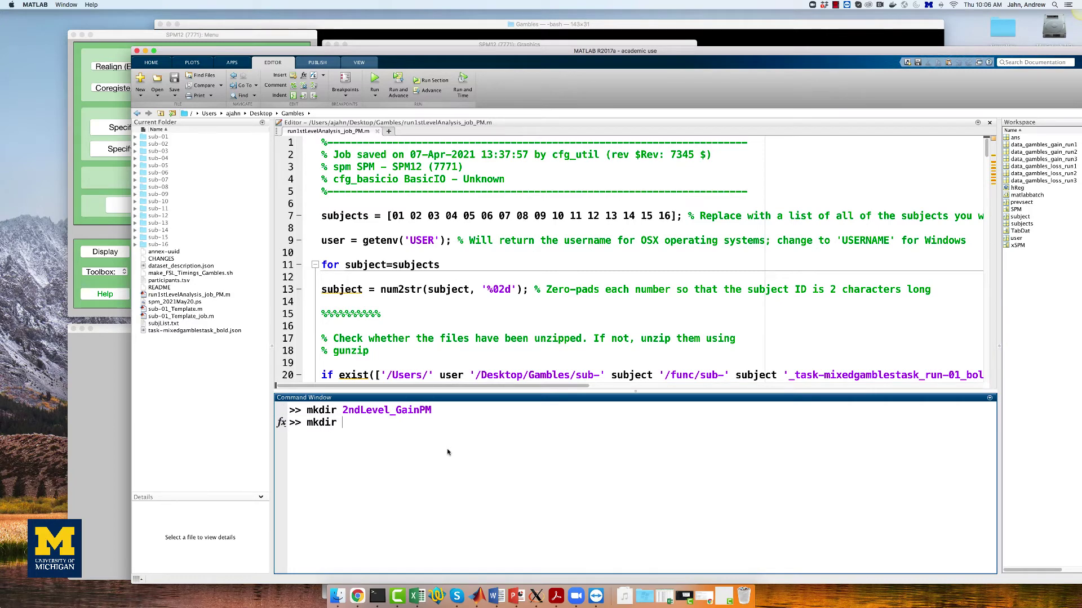
key(Tab)
key(BackSpace)
key(BackSpace)
key(BackSpace)
key(BackSpace)
key(BackSpace)
key(BackSpace)
key(BackSpace)
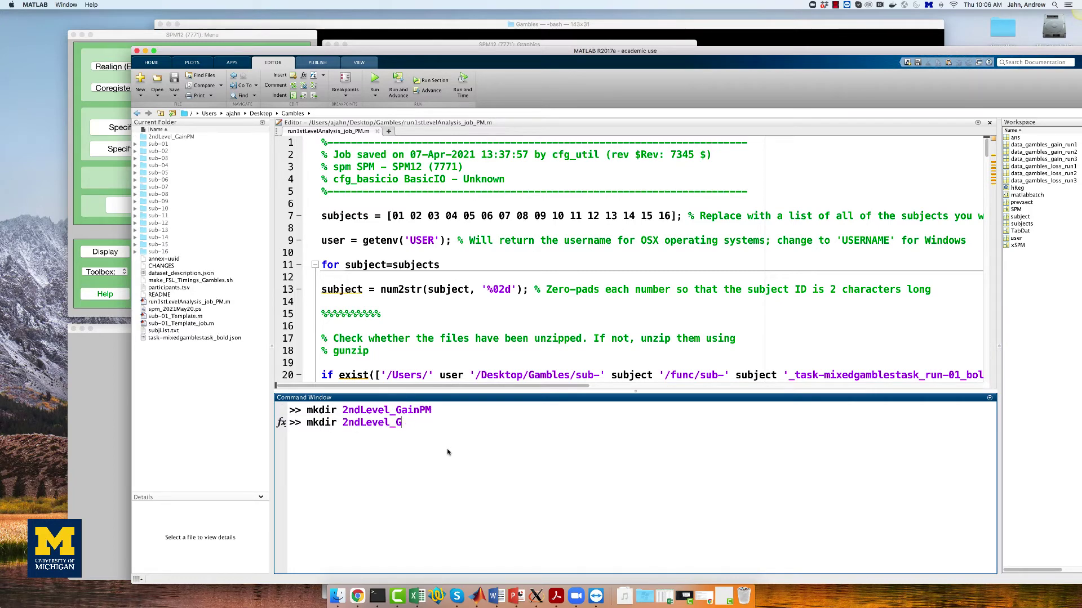
text(LossPM)
key(Return)
click(117, 171)
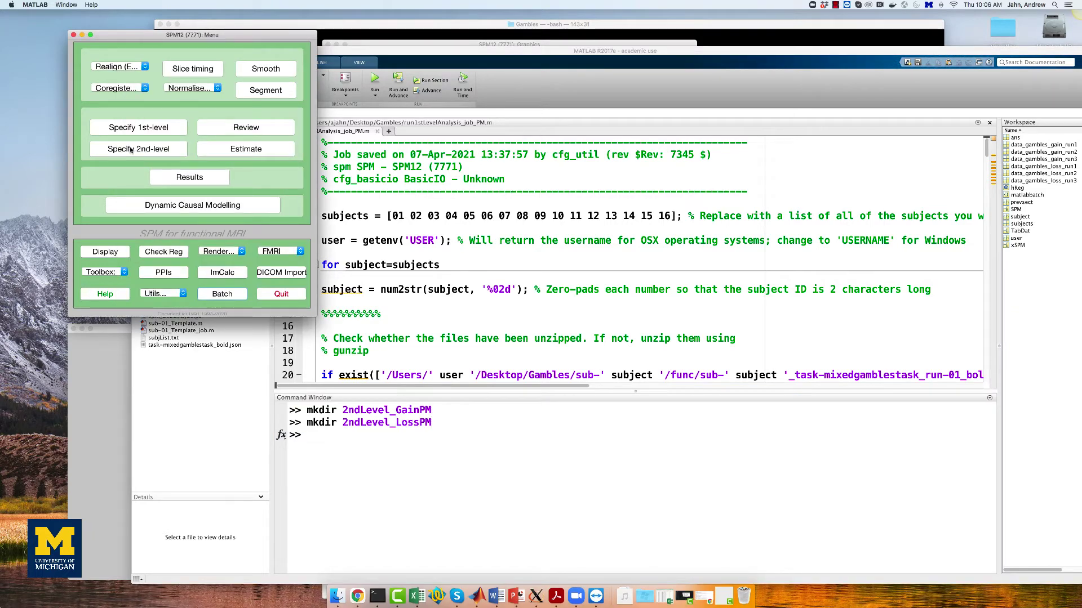
Start a factorial design specification with 2ndLevel_GainPM as the output directory
click(130, 150)
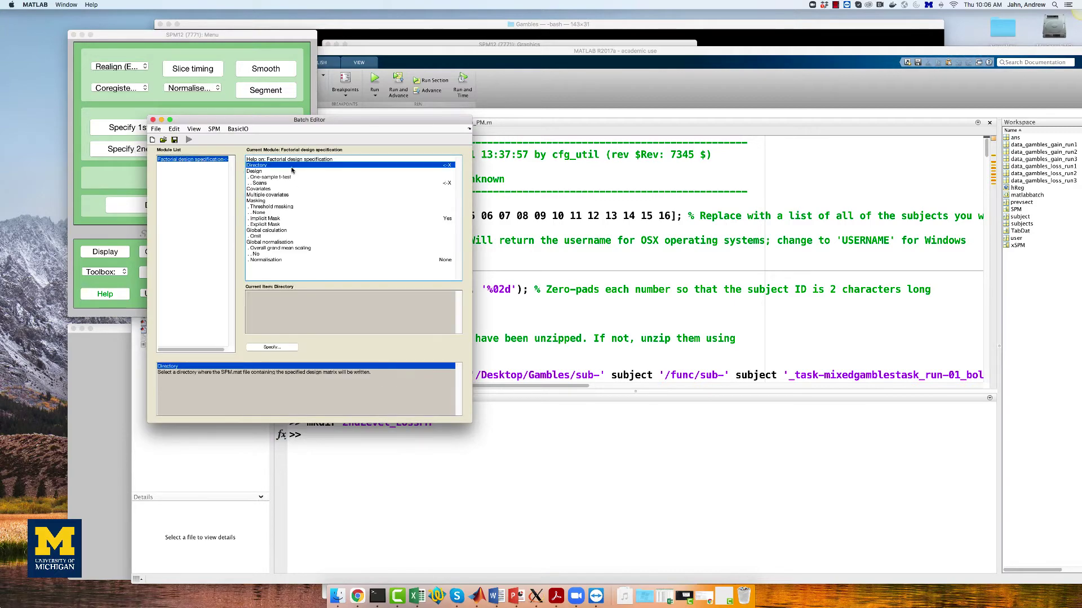
double_click(292, 169)
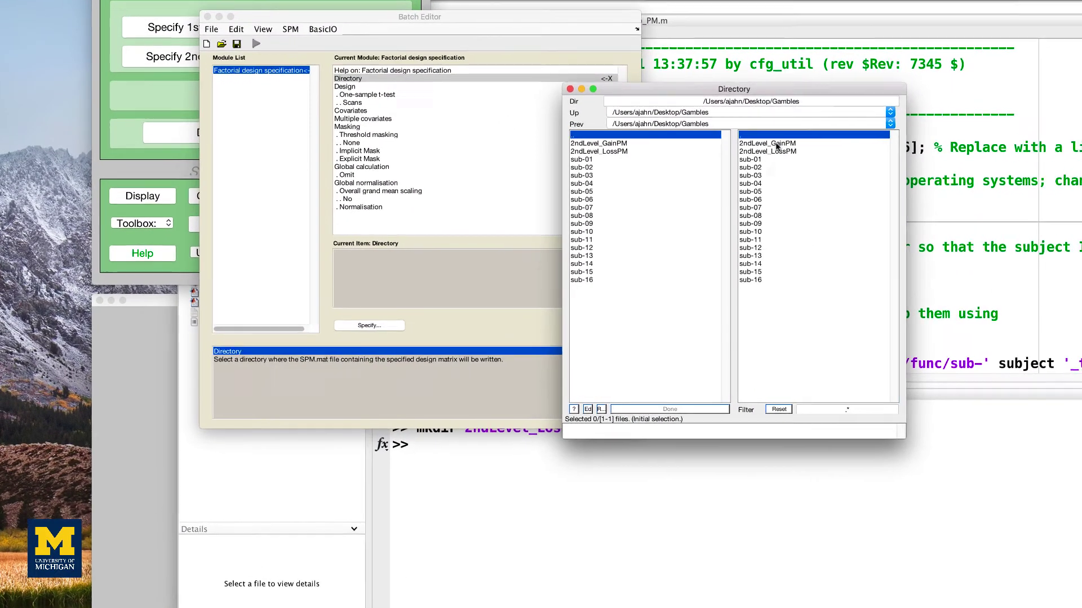
click(776, 145)
click(670, 409)
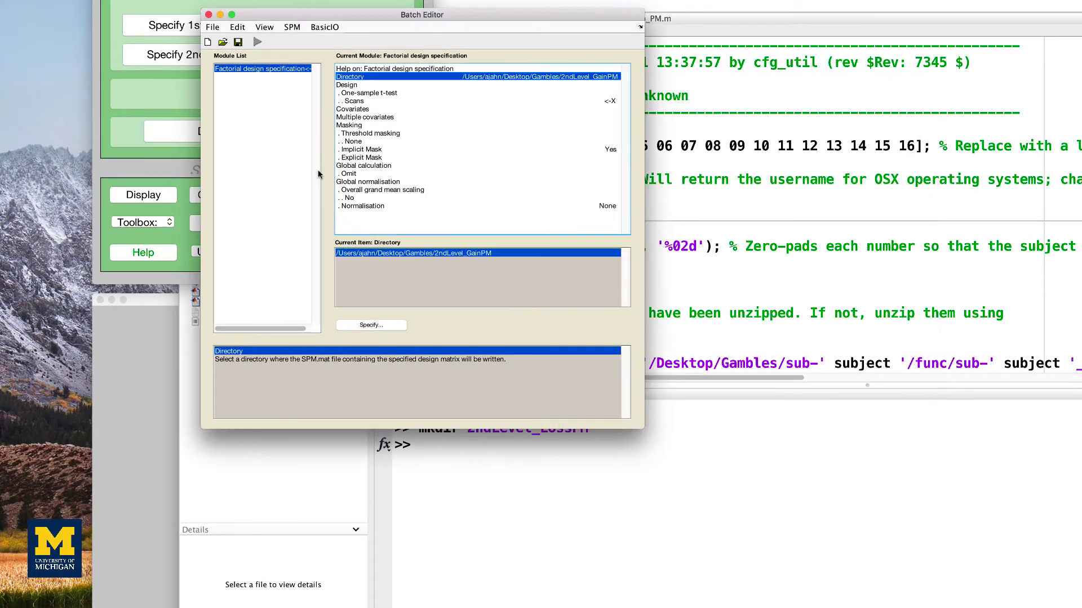
Filter the scans for con_0001 and add sub-01's 1stLevel con_0001.nii
click(361, 101)
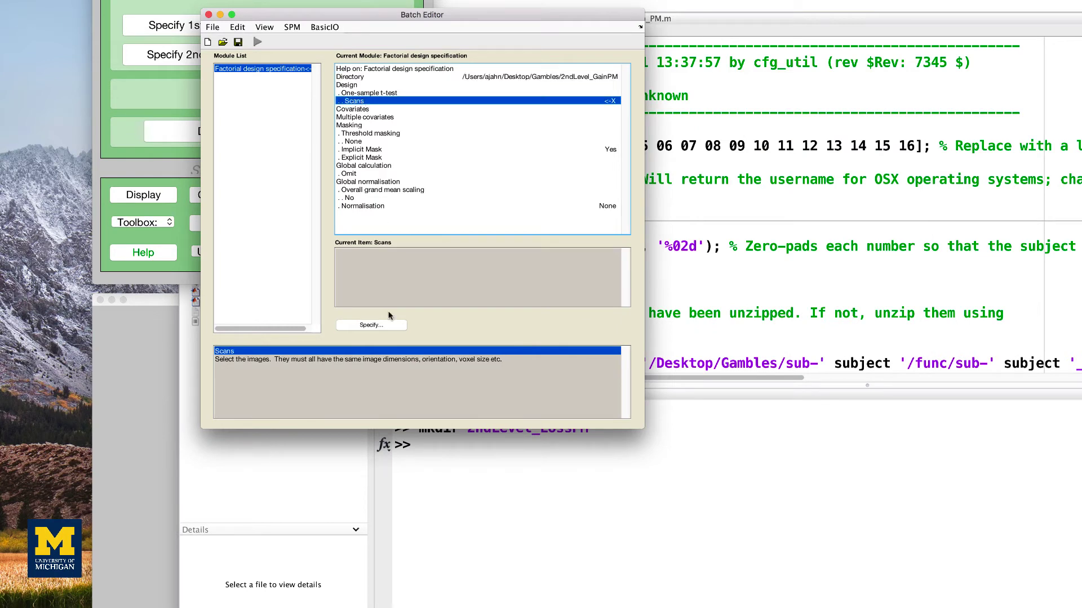
click(370, 327)
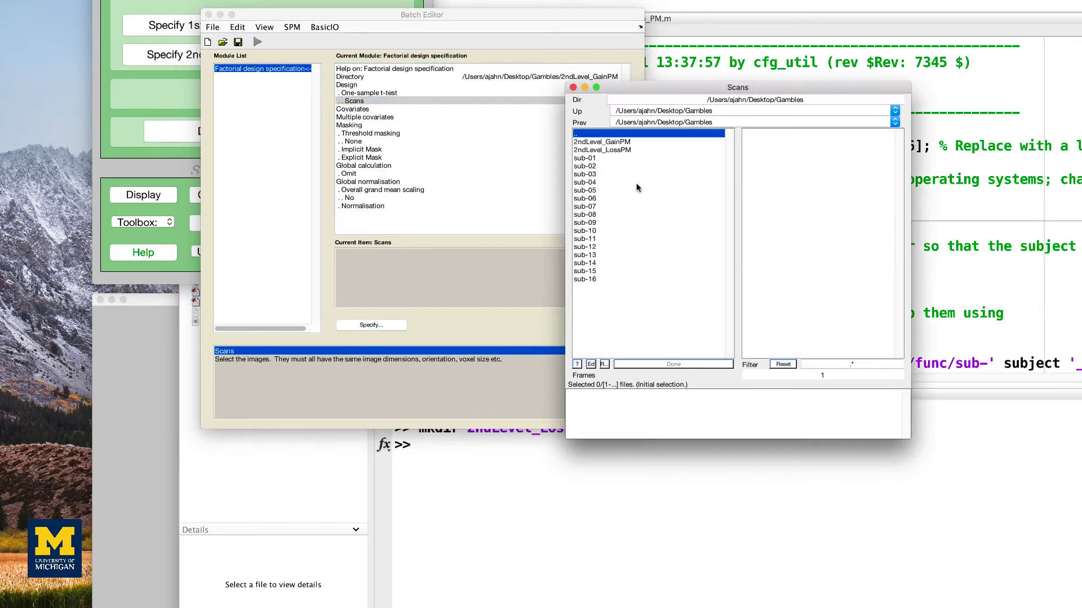
click(589, 158)
click(589, 142)
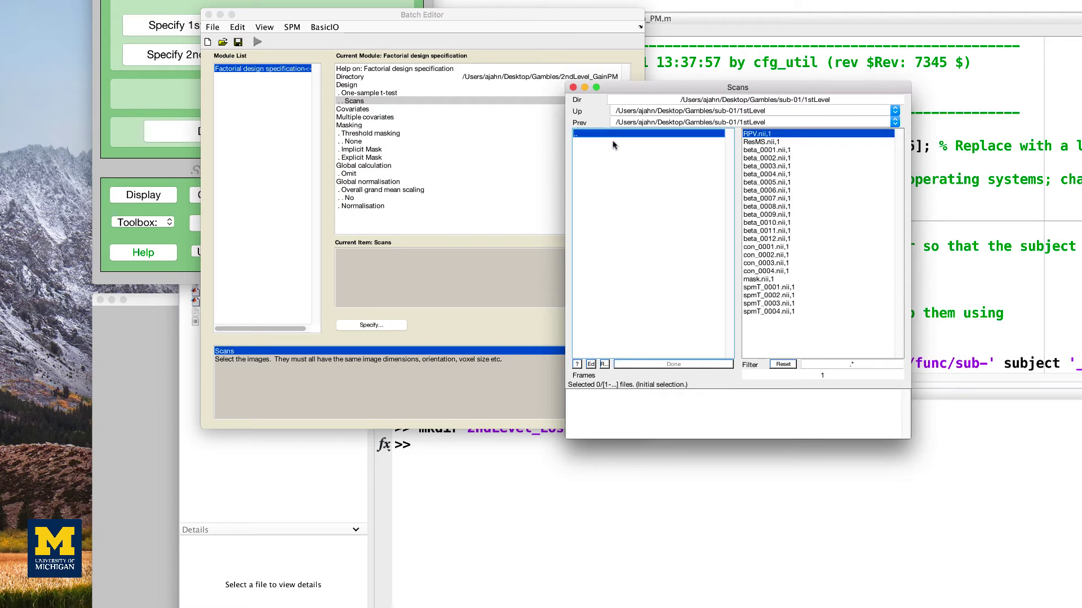
click(825, 363)
text(con_0001)
key(Return)
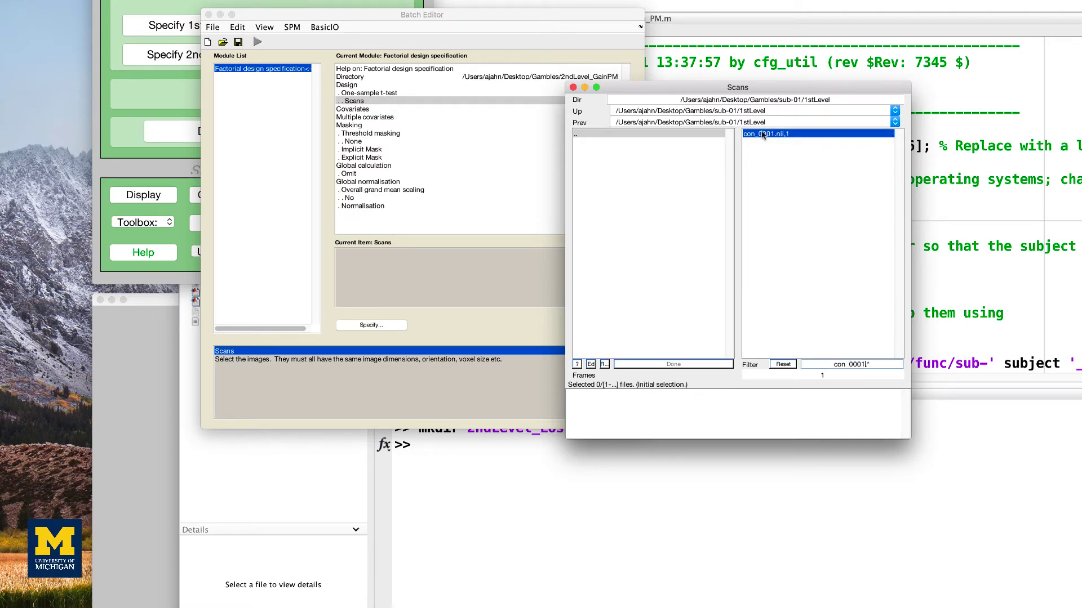
double_click(760, 135)
Add the con_0001.nii images for sub-02 through sub-16 by changing the subject number in the path
click(803, 99)
key(BackSpace)
text(2)
key(Return)
double_click(777, 134)
click(800, 99)
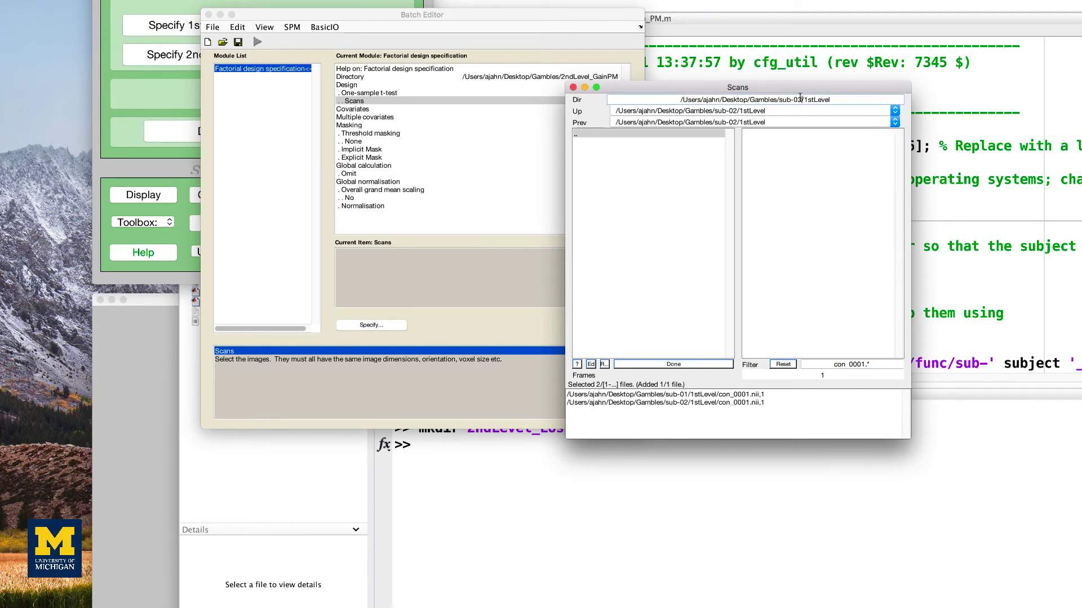
text(3)
key(Return)
double_click(783, 134)
click(801, 99)
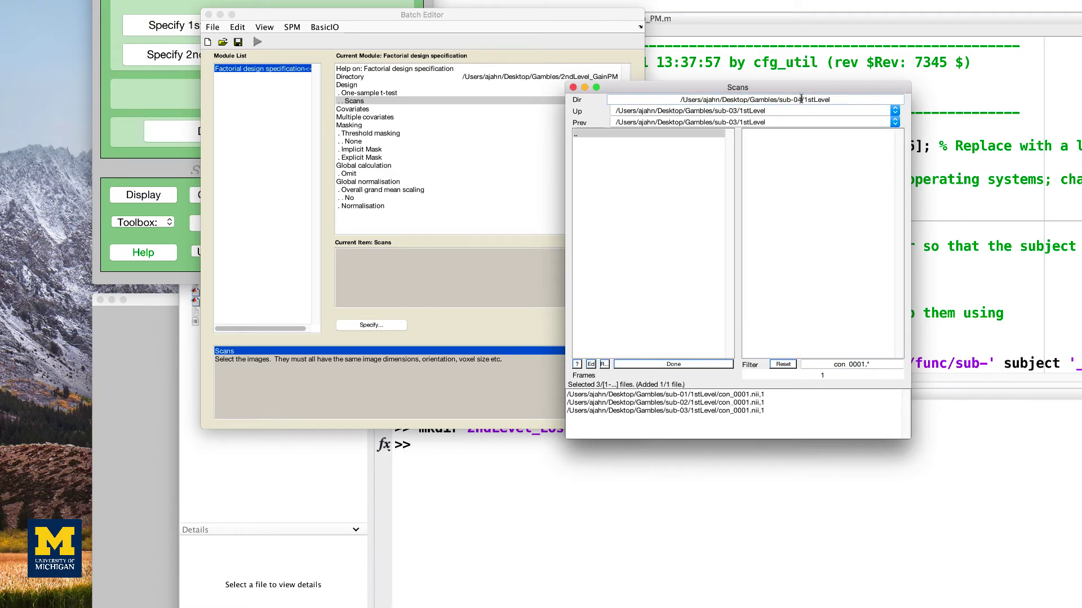
key(BackSpace)
text(5)
key(Return)
key(BackSpace)
text(6)
key(Return)
key(BackSpace)
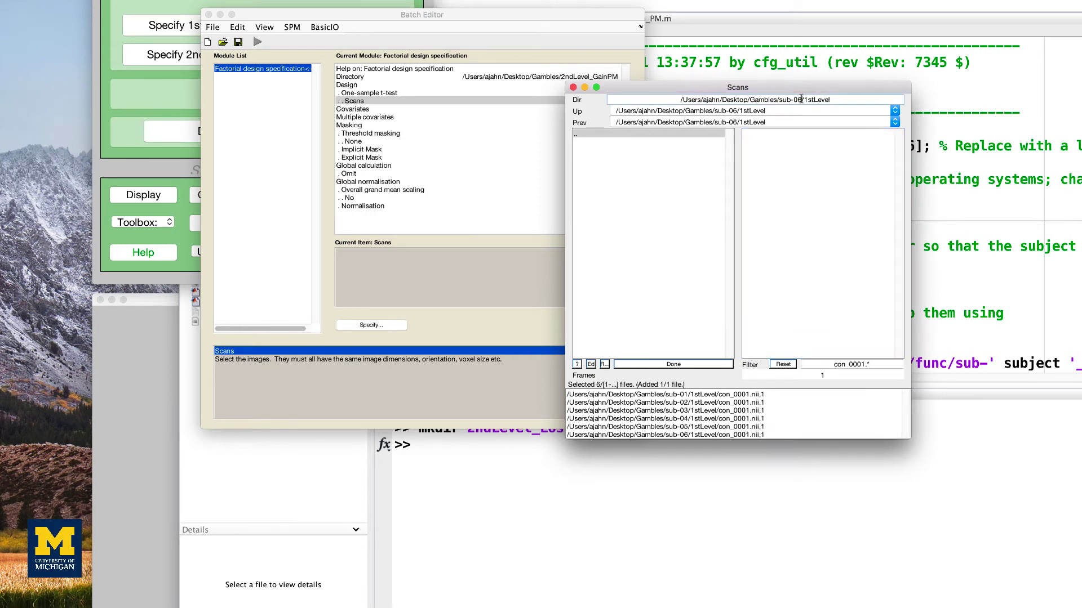
text(7)
key(Return)
key(BackSpace)
text(8)
key(Return)
key(BackSpace)
text(9)
key(Return)
key(BackSpace)
key(BackSpace)
text(10)
key(Return)
key(BackSpace)
text(1)
key(Return)
key(BackSpace)
text(2)
key(Return)
key(BackSpace)
text(3)
key(Return)
key(BackSpace)
text(4)
key(Return)
key(BackSpace)
text(5)
key(Return)
key(BackSpace)
text(6)
key(Return)
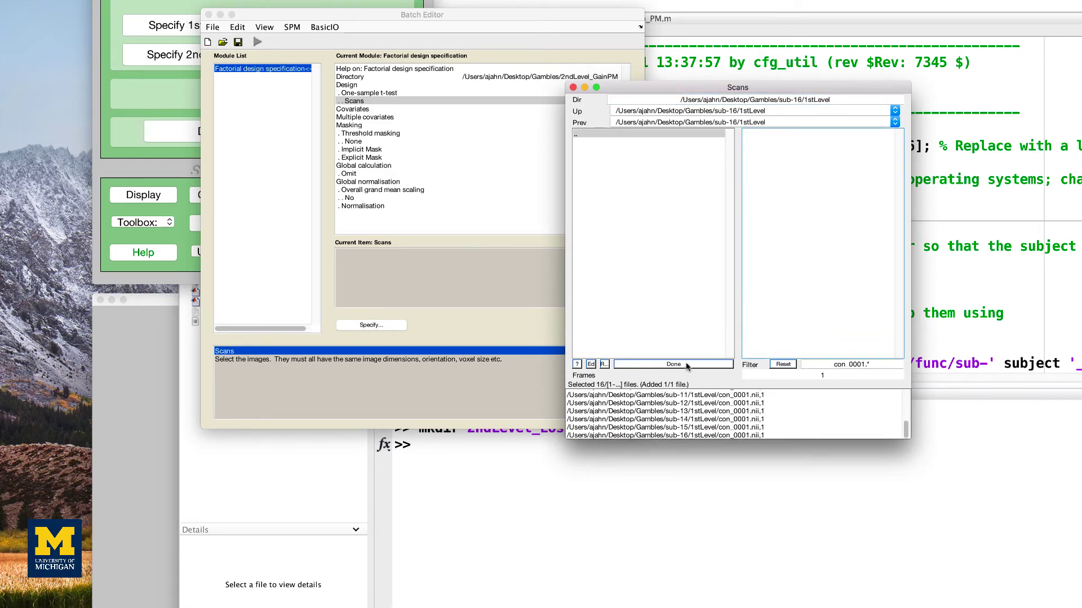
Finish the 16-scan selection and run the GainPM design specification
click(674, 365)
click(257, 42)
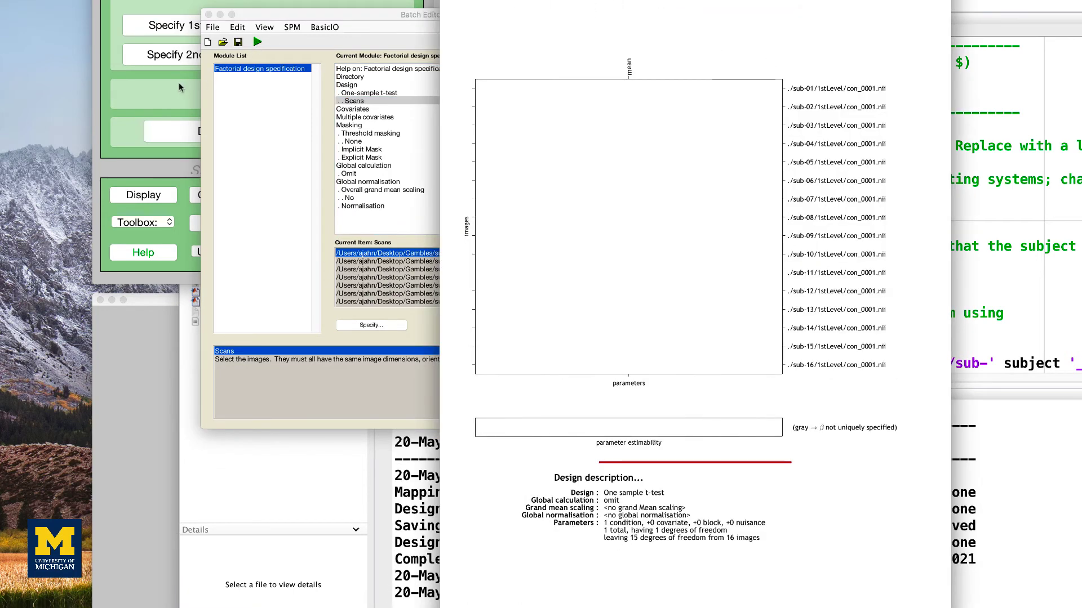
click(175, 82)
click(338, 54)
Select 2ndLevel_GainPM/SPM.mat for model estimation and run it
double_click(378, 77)
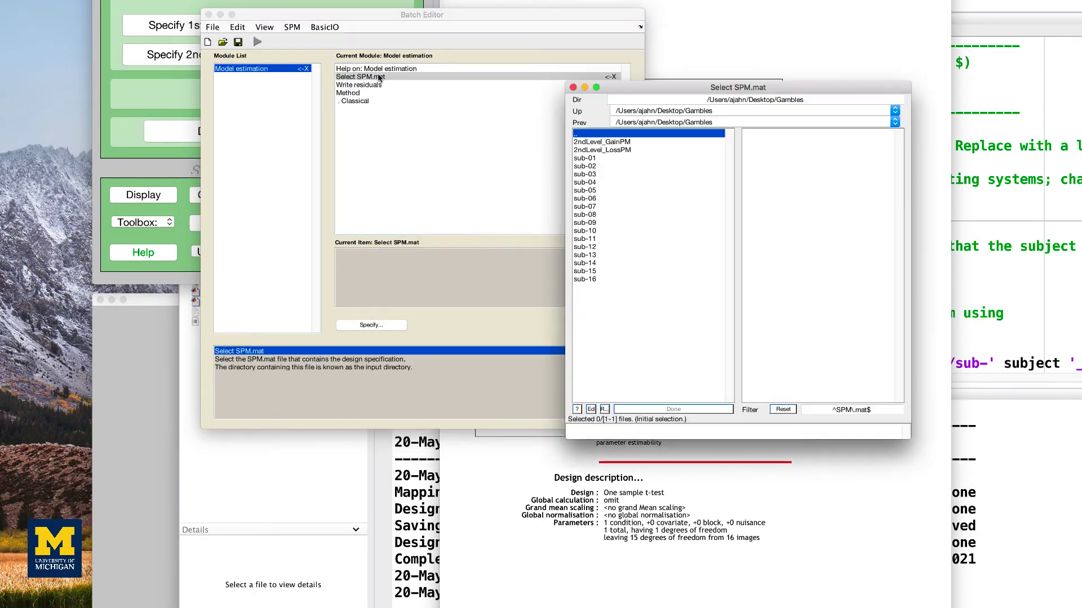
double_click(596, 143)
click(738, 149)
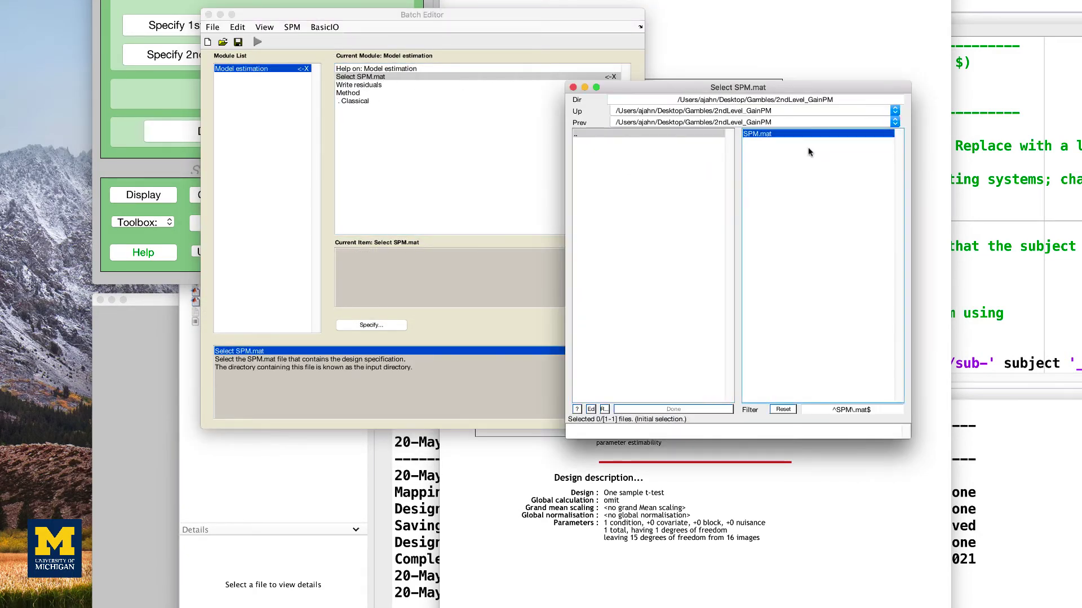
click(676, 410)
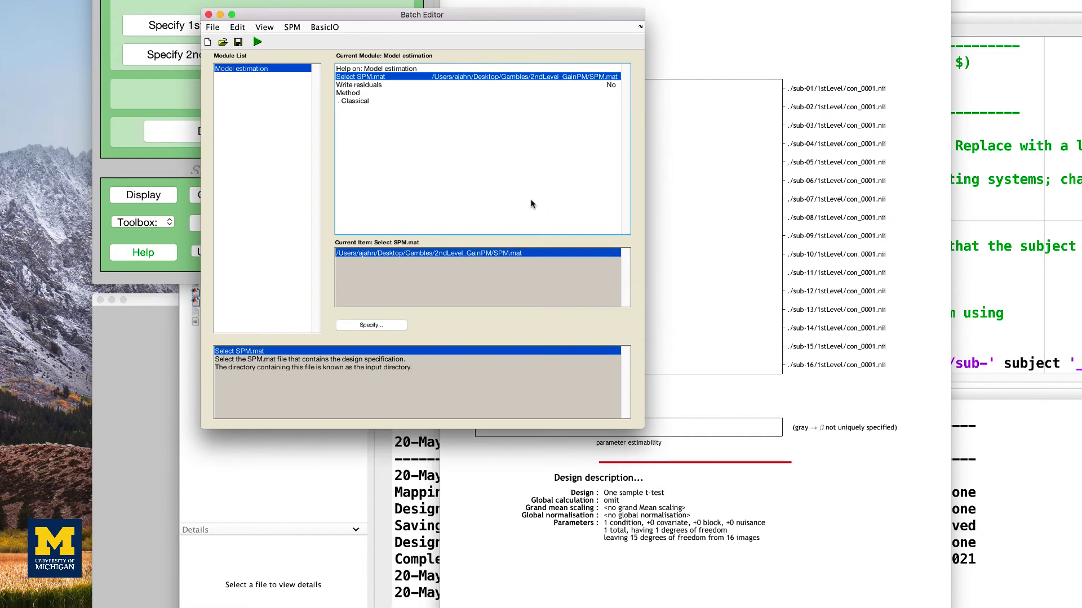
click(257, 43)
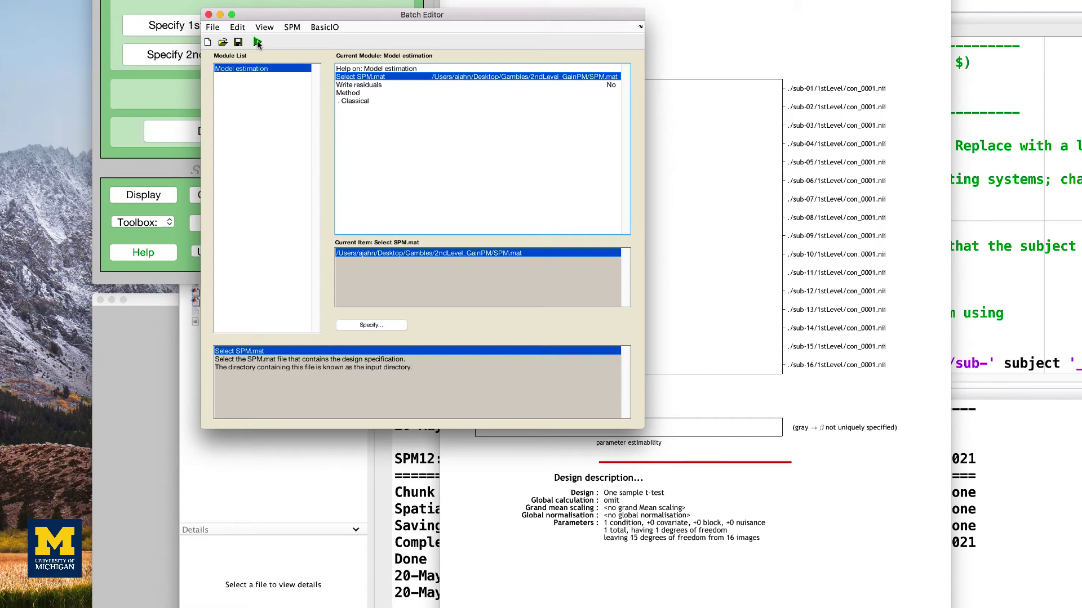
click(164, 92)
click(265, 95)
Load 2ndLevel_GainPM/SPM.mat and define a new t-contrast named GainPM with weight 1
double_click(627, 143)
click(800, 134)
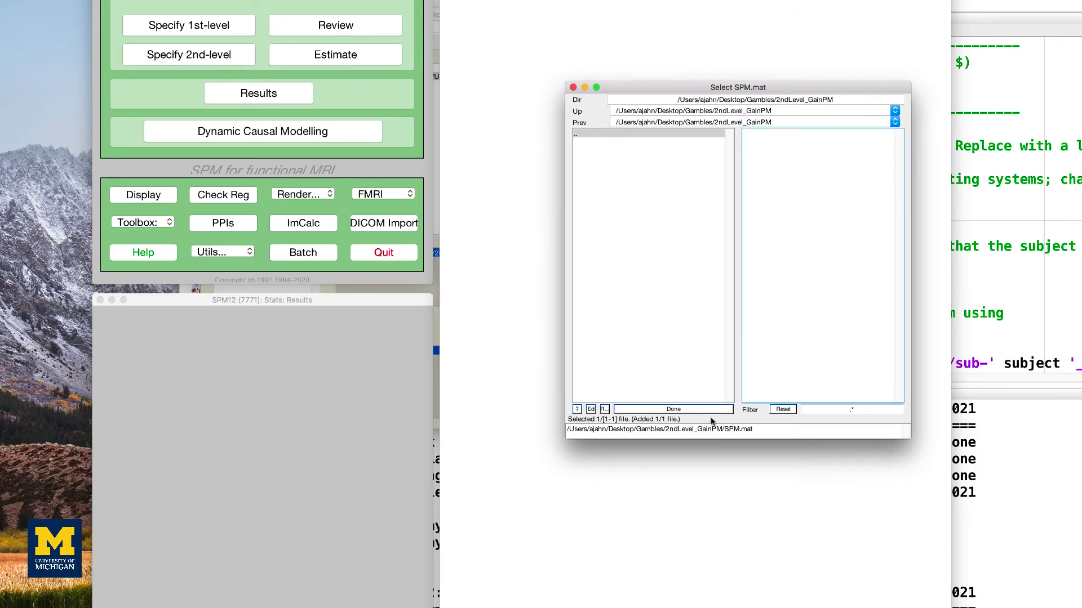
click(684, 409)
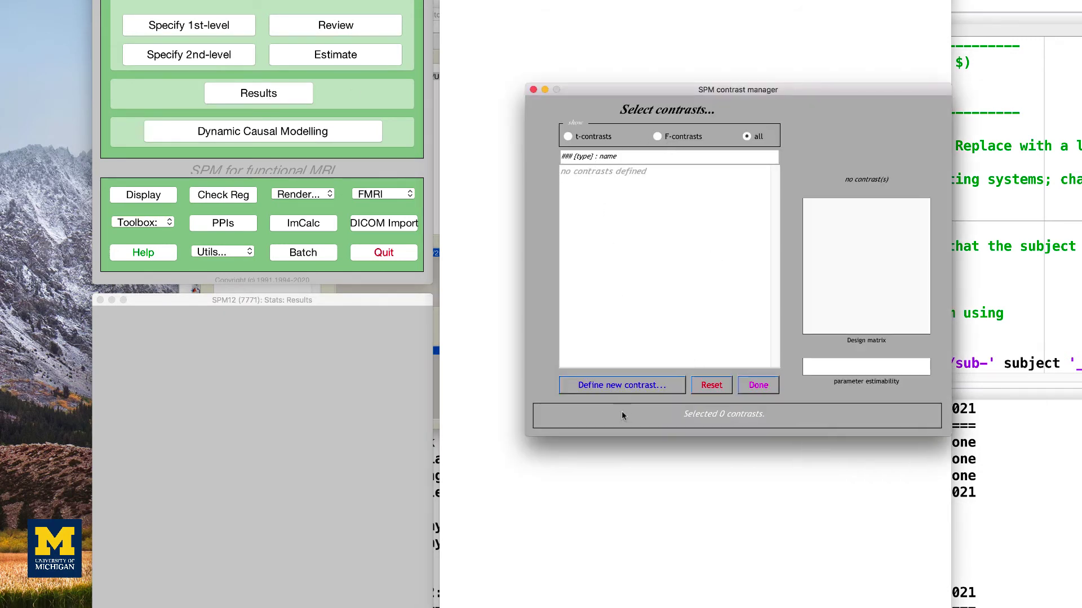
click(621, 388)
text(GainPM)
click(651, 228)
text(1)
click(750, 275)
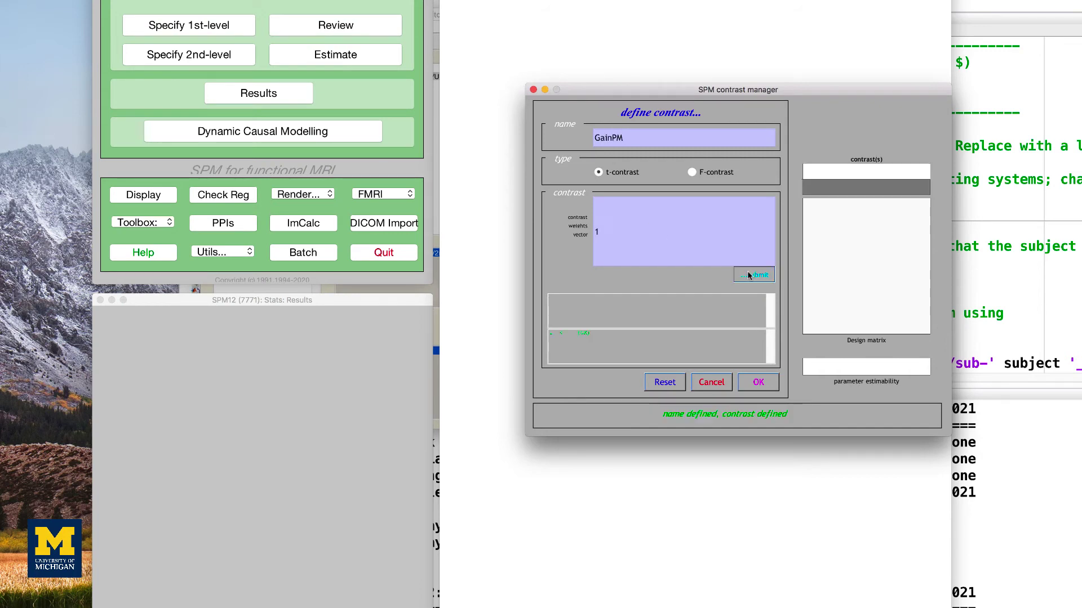
click(758, 382)
click(756, 382)
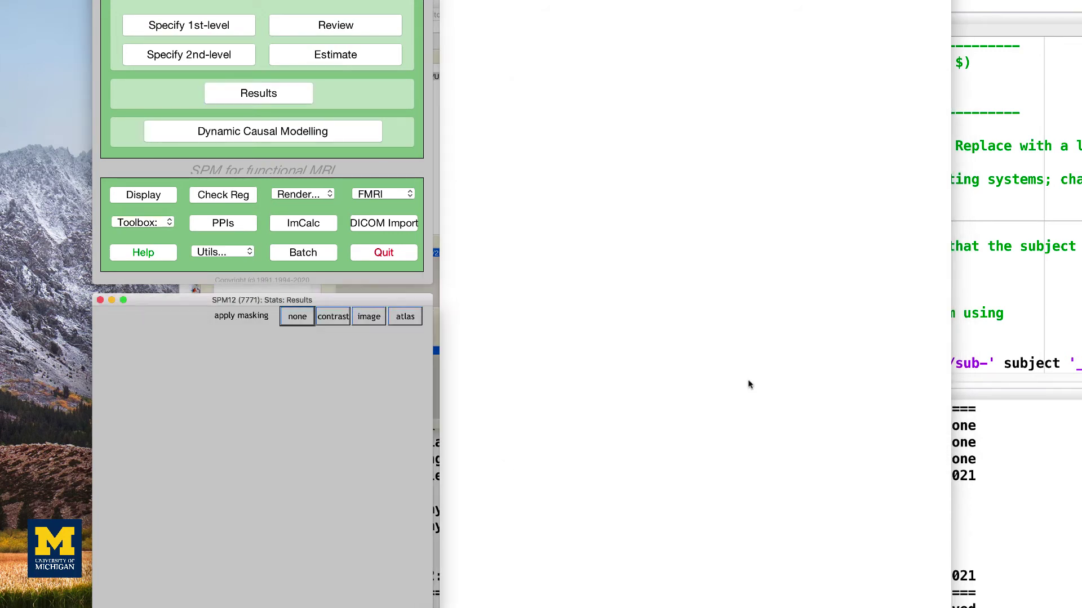
Apply no masking, uncorrected p<0.001 threshold and a 50-voxel extent
click(290, 318)
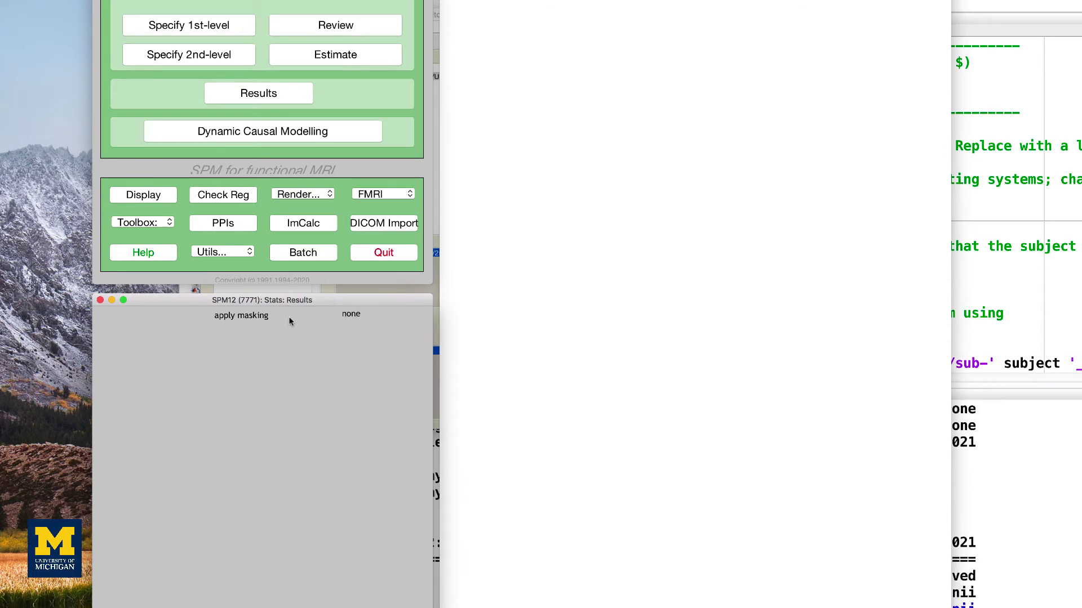
click(378, 338)
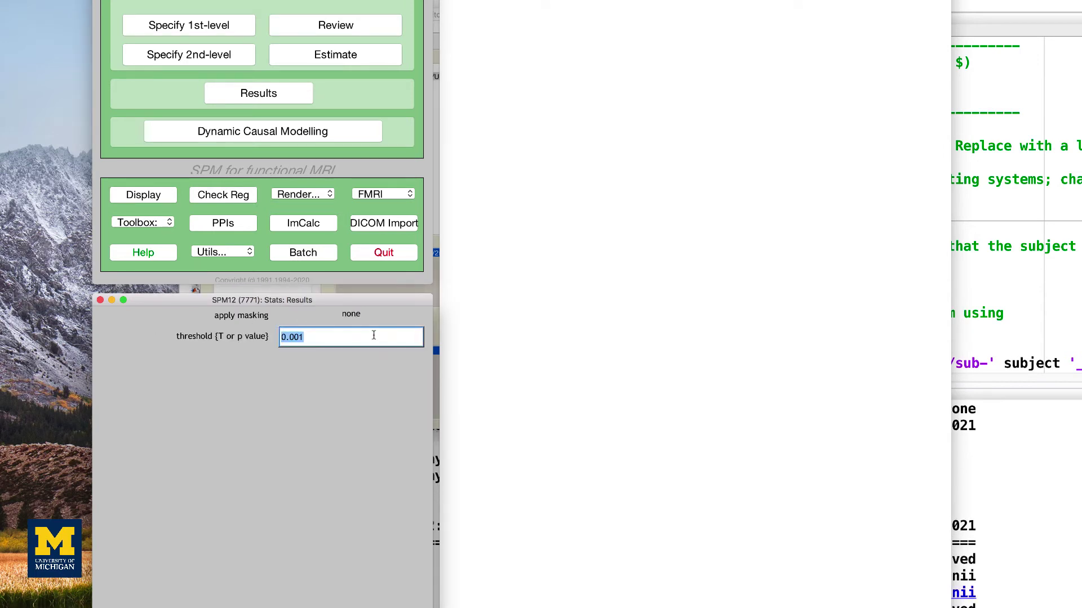
key(Return)
text(50)
key(Return)
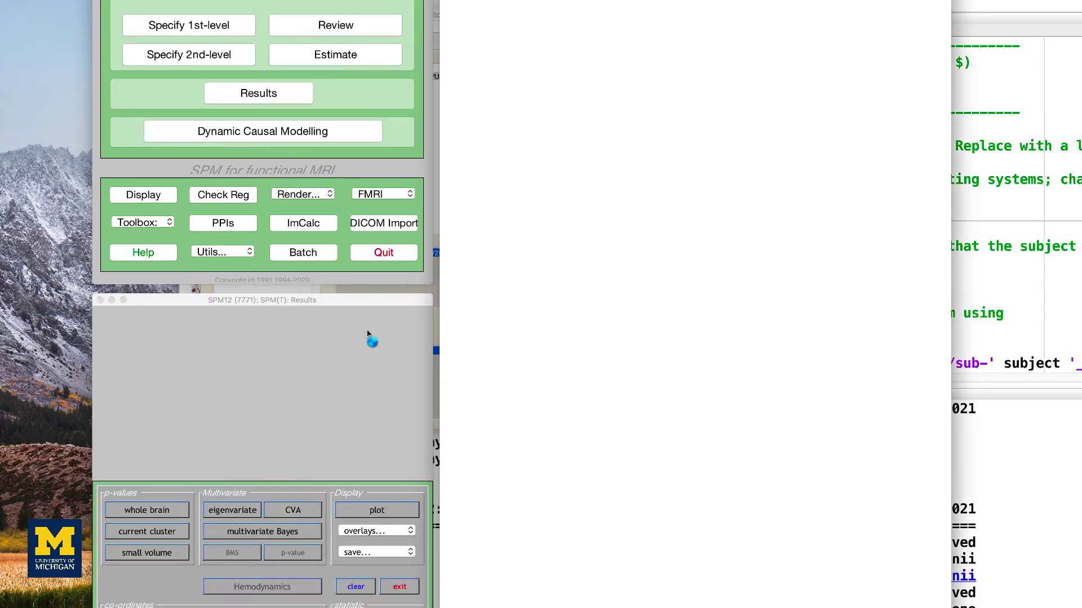
Overlay the results on sections using spm12/canonical/single_subj_T1.nii
click(375, 531)
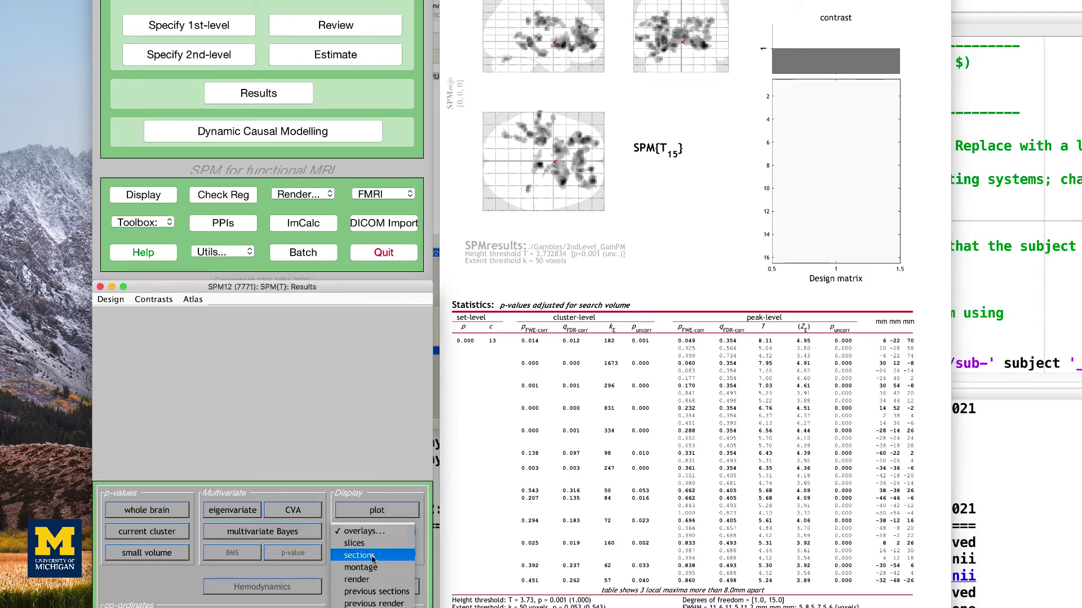
click(372, 556)
drag(834, 100, 726, 99)
text(spm12/canonical)
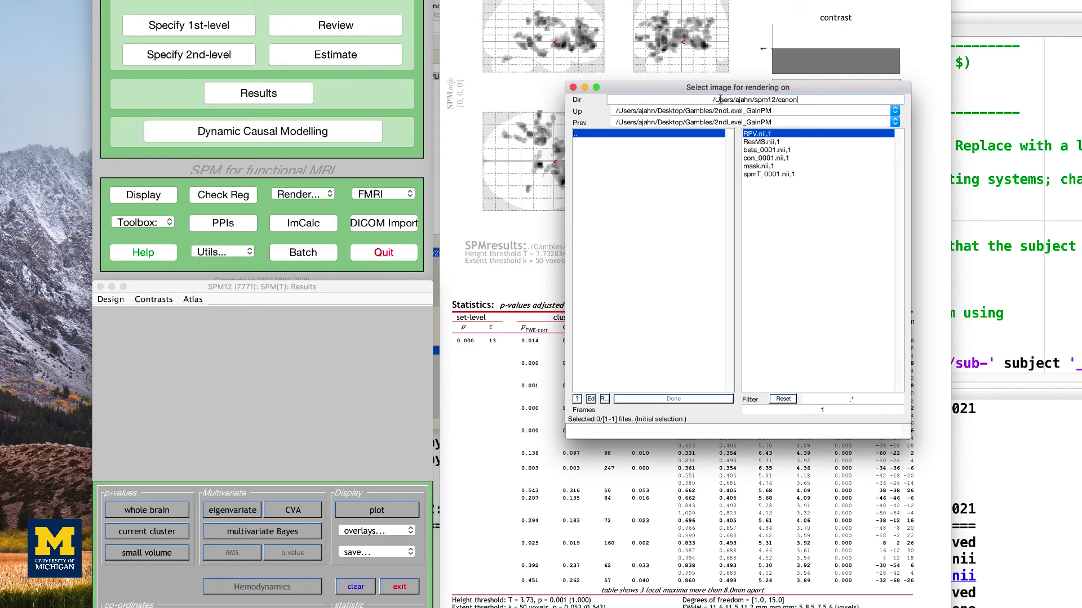
key(Return)
click(766, 167)
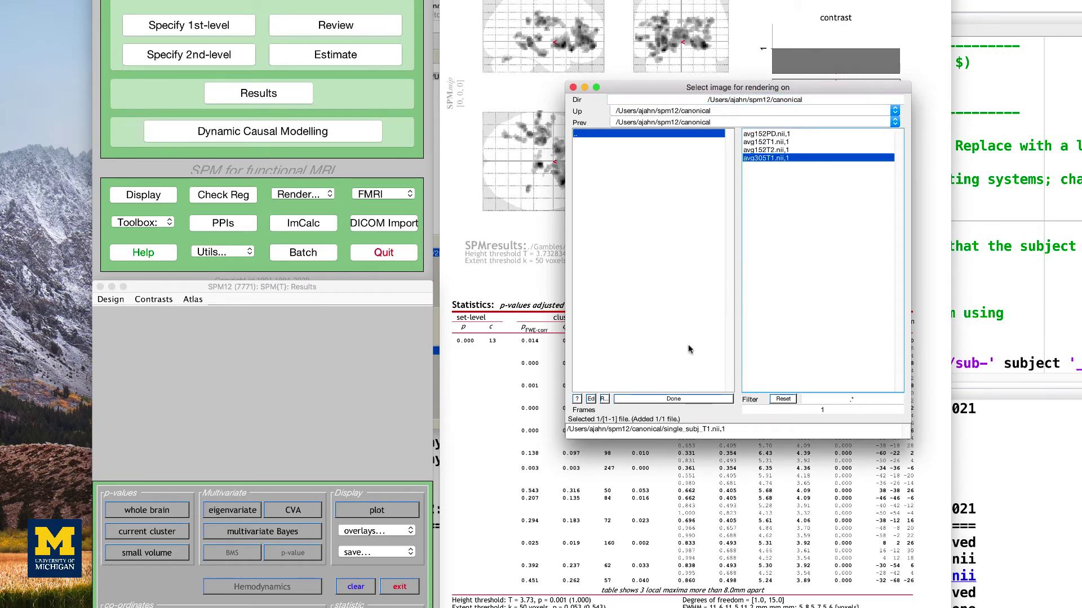
click(674, 398)
Move the crosshair around the sagittal, axial and coronal sections
drag(667, 409, 650, 415)
click(634, 547)
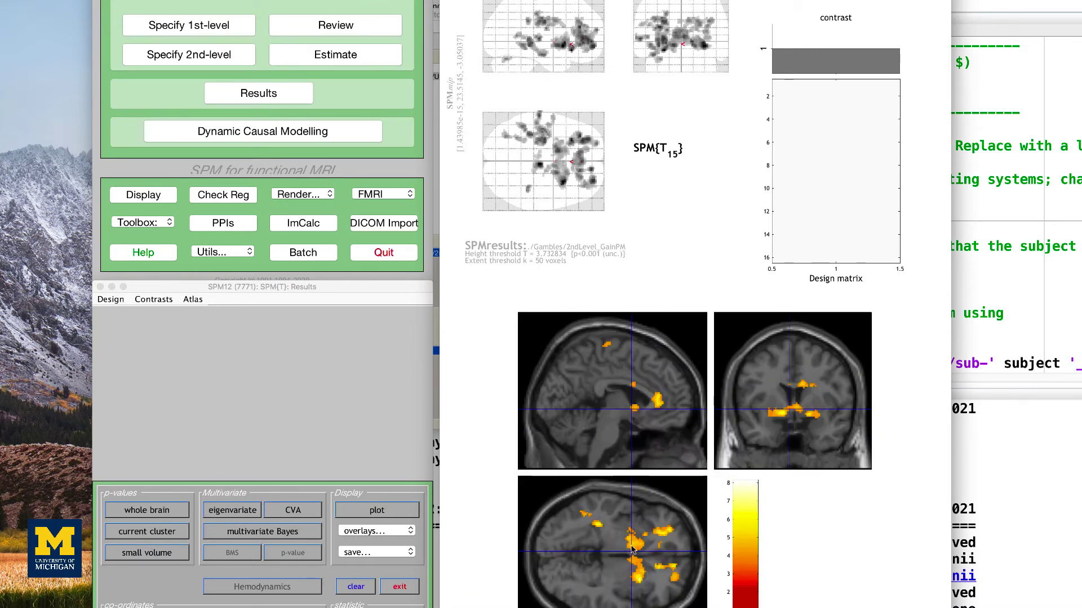
drag(801, 423, 813, 417)
click(780, 416)
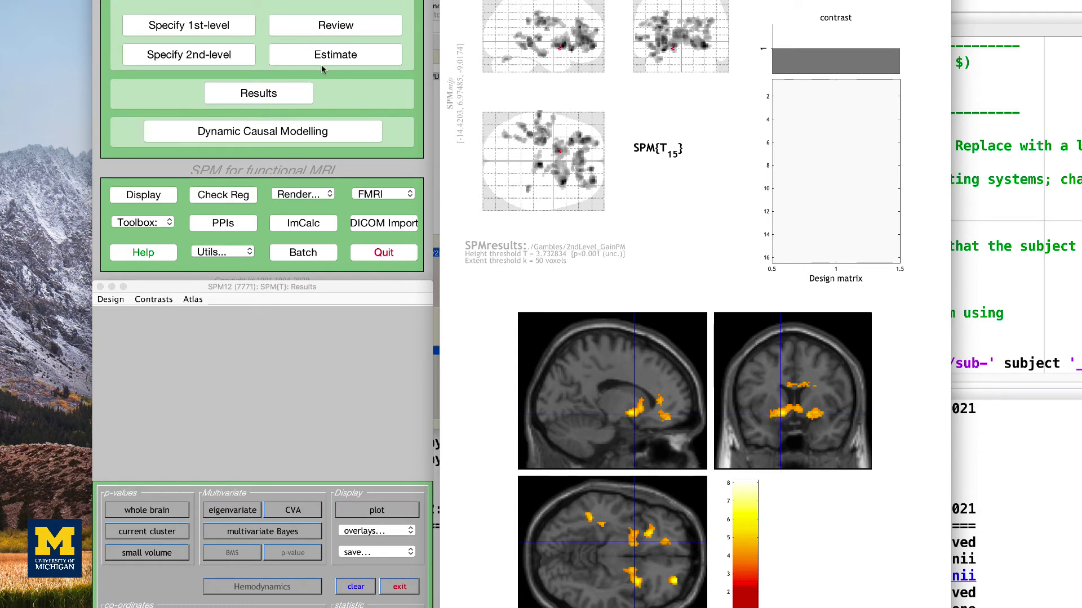
Start a new factorial design with 2ndLevel_LossPM as the output directory
click(217, 59)
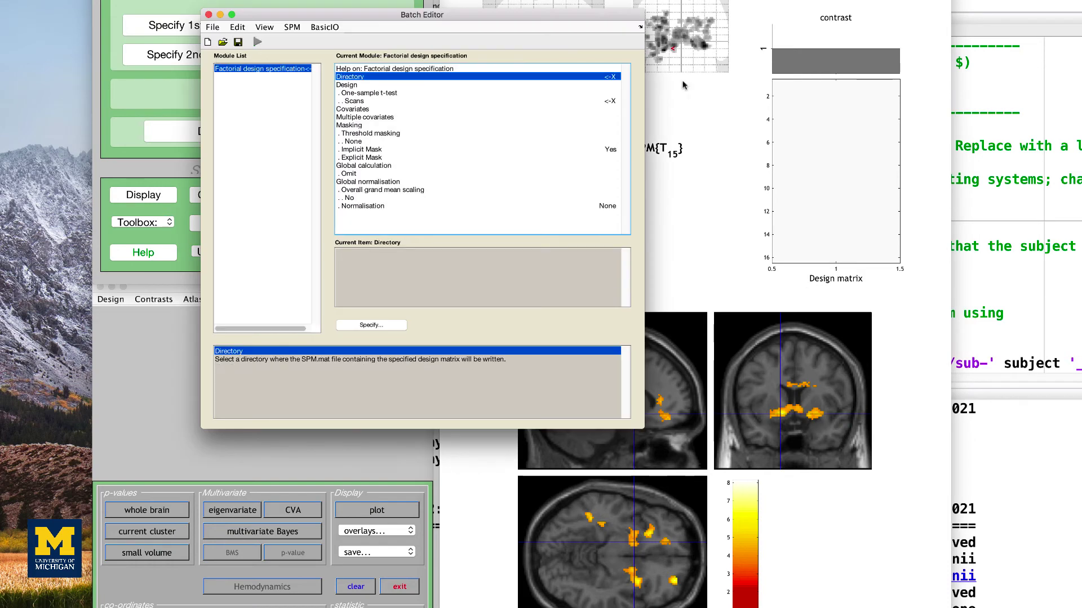
double_click(459, 79)
double_click(673, 154)
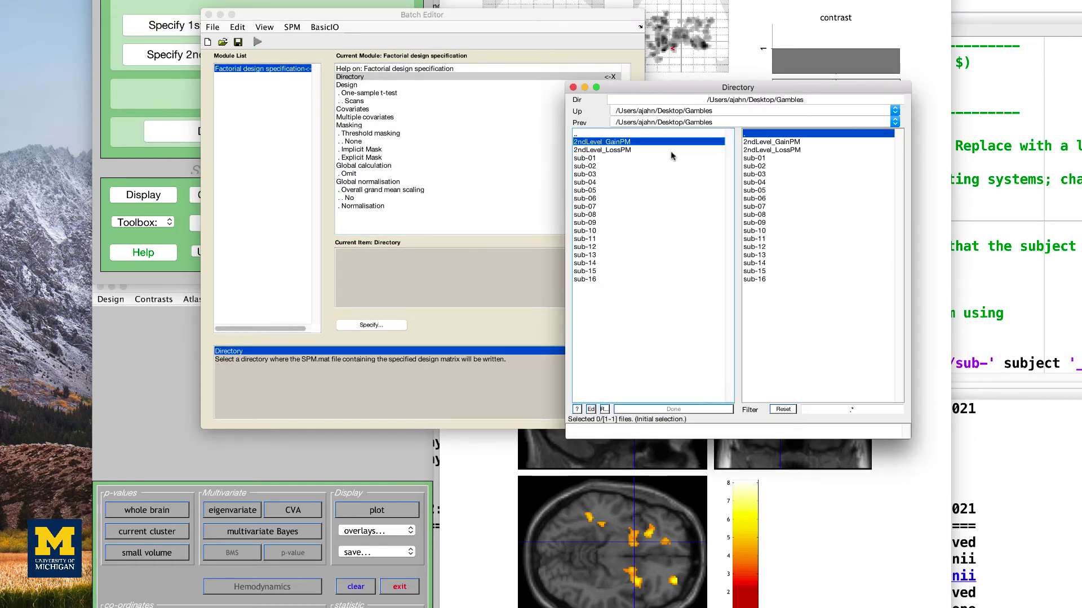
click(792, 149)
click(675, 410)
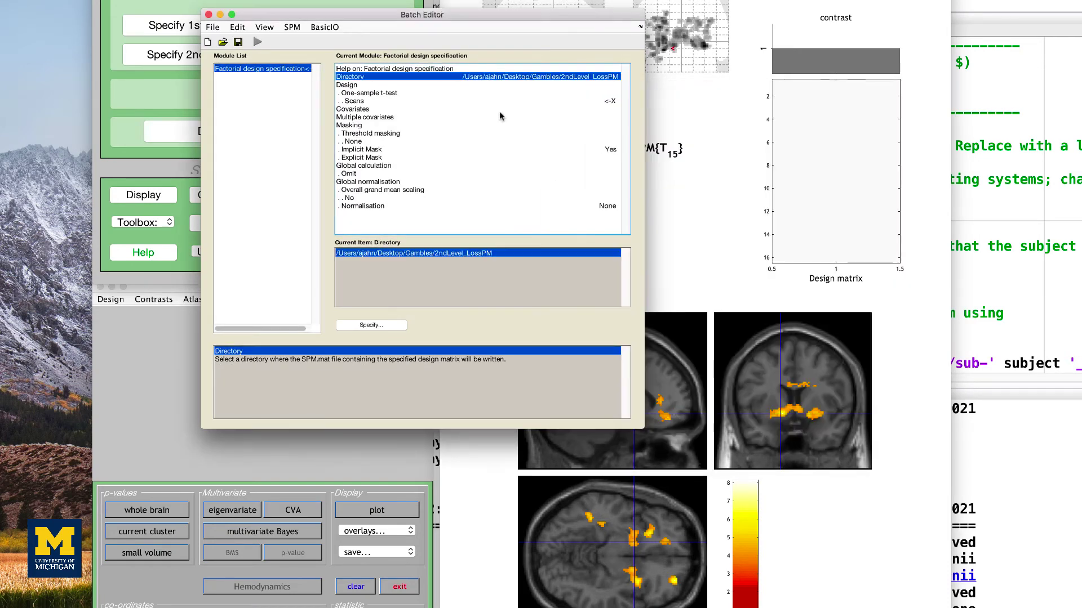
Add sub-01's 1stLevel con_0002 image as the first scan, filtering files by con_0002
double_click(367, 101)
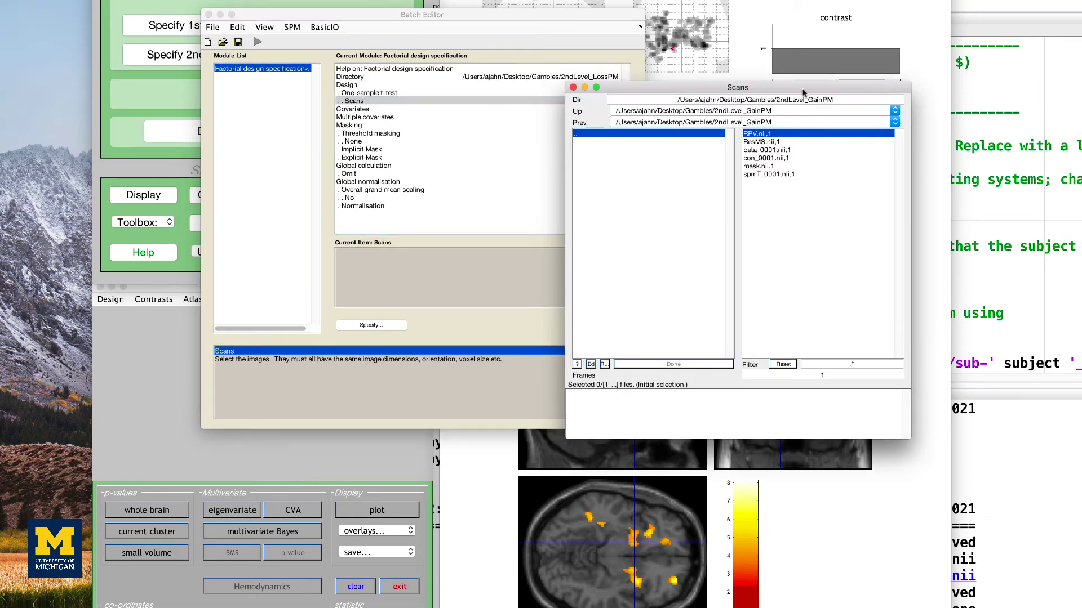
double_click(576, 134)
double_click(597, 158)
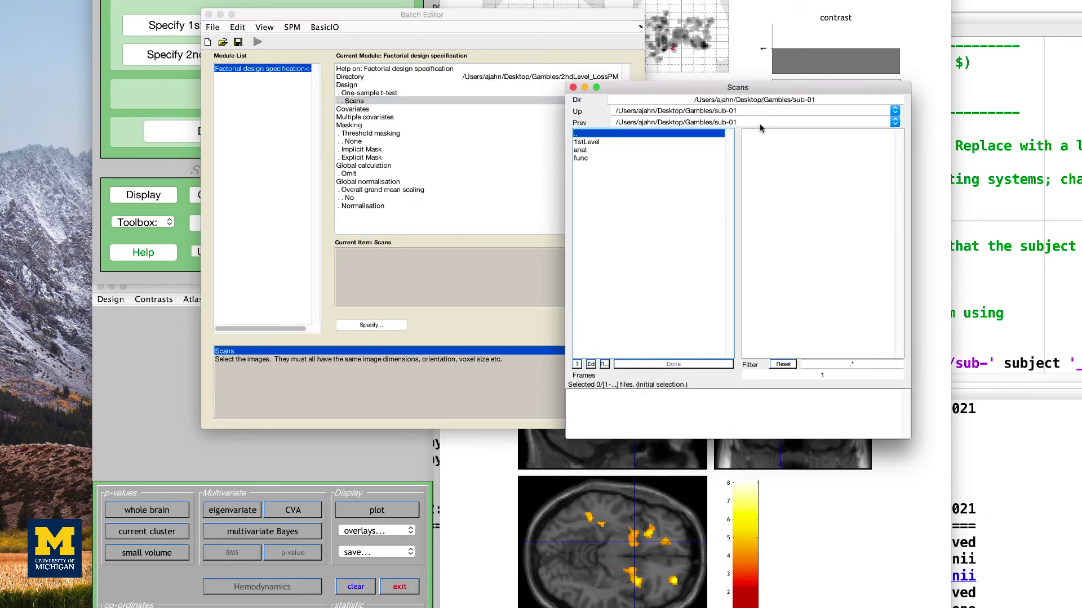
double_click(589, 142)
click(827, 364)
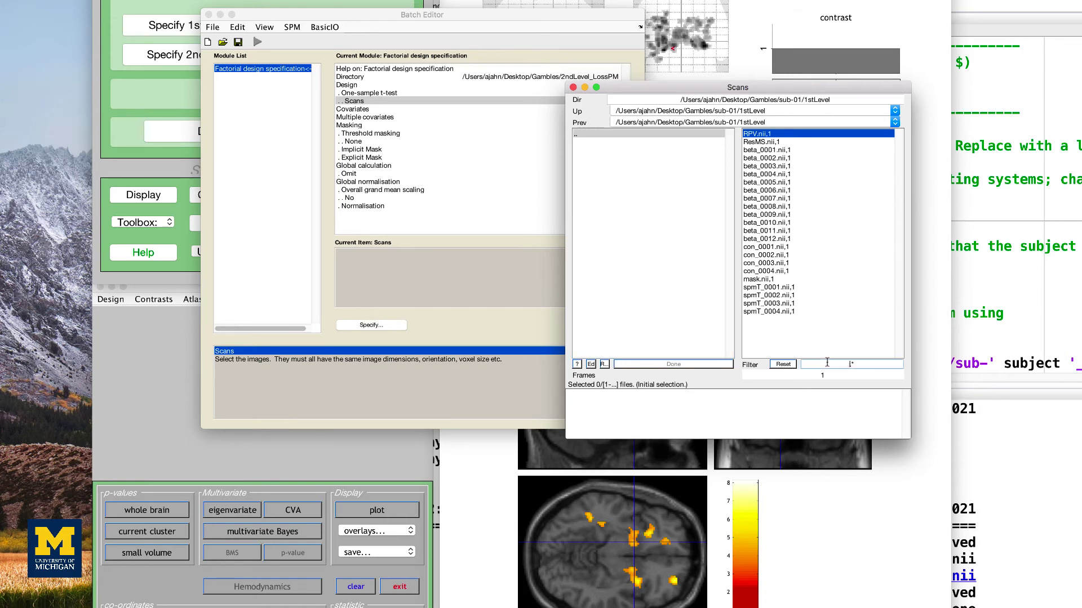
text(con_0002)
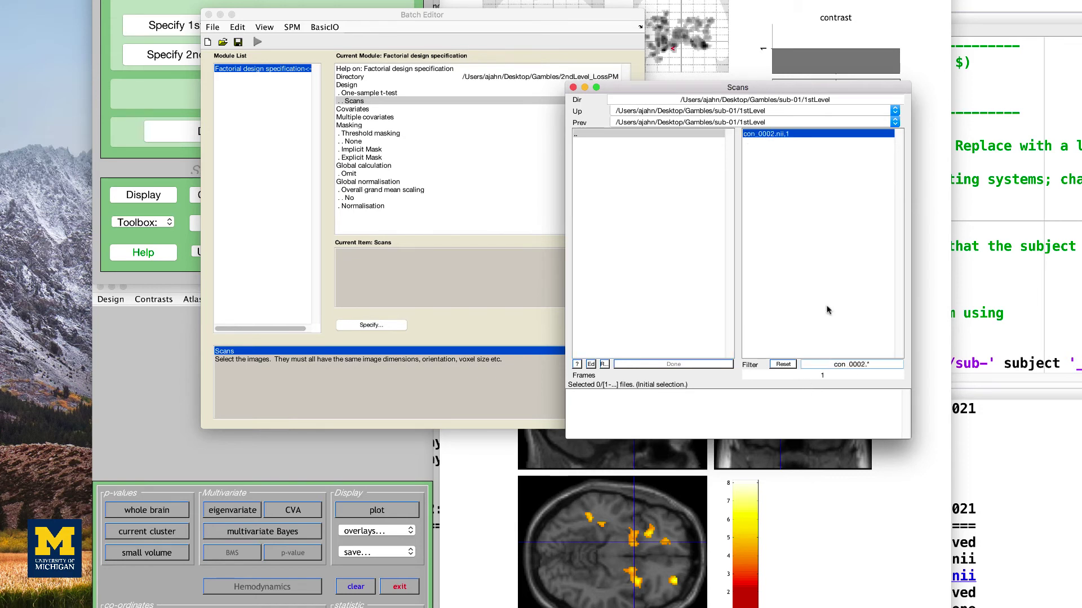
click(809, 134)
Add the con_0002 images from sub-02 through sub-09
click(800, 99)
key(BackSpace)
text(2)
key(Return)
click(800, 135)
text(3)
key(Return)
click(800, 134)
text(4)
key(Return)
click(800, 134)
text(5)
key(Return)
click(800, 135)
text(6)
key(Return)
click(797, 134)
text(7)
key(Return)
click(795, 134)
key(8)
key(Return)
click(793, 149)
text(9)
key(Return)
Add the con_0002 images from sub-10 through sub-16 and confirm all 16 scans
click(794, 147)
key(BackSpace)
key(BackSpace)
text(10)
key(Return)
click(808, 151)
key(Return)
click(800, 134)
key(BackSpace)
key(2)
key(Return)
click(800, 134)
key(BackSpace)
key(3)
key(Return)
click(800, 134)
key(BackSpace)
text(4)
key(Return)
click(800, 134)
key(BackSpace)
key(5)
key(Return)
click(800, 134)
key(BackSpace)
key(6)
key(Return)
click(800, 134)
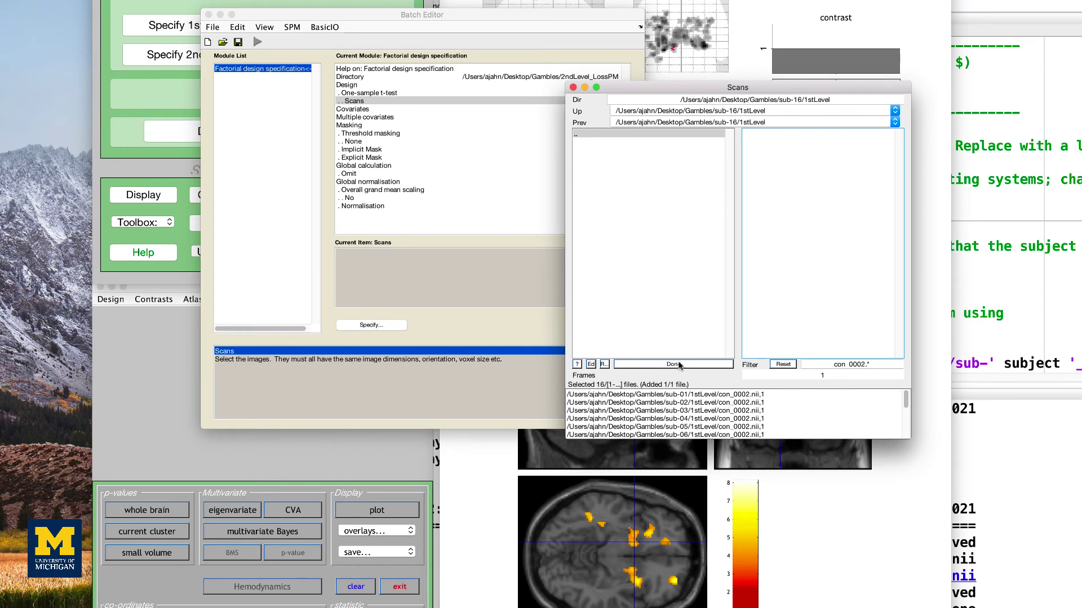
click(674, 365)
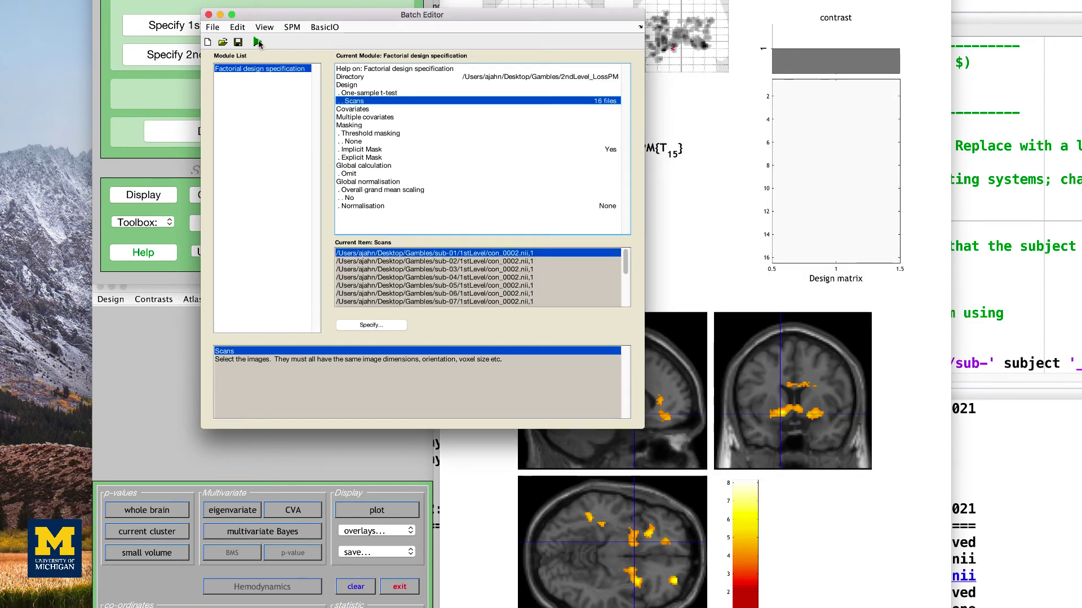
Run the LossPM design specification to build the 16-image design matrix
click(257, 42)
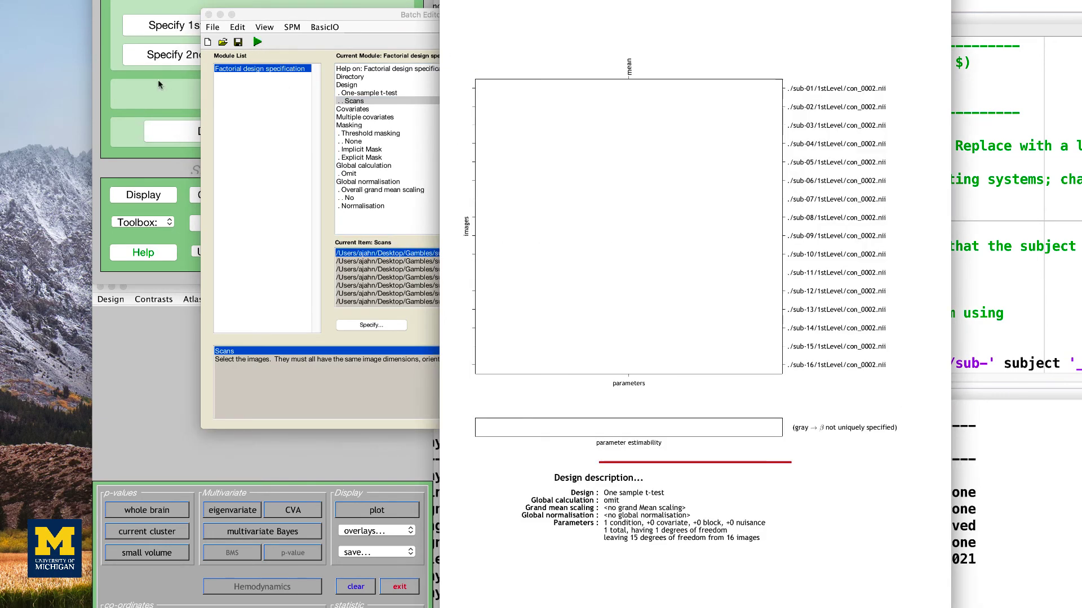
click(158, 79)
click(336, 54)
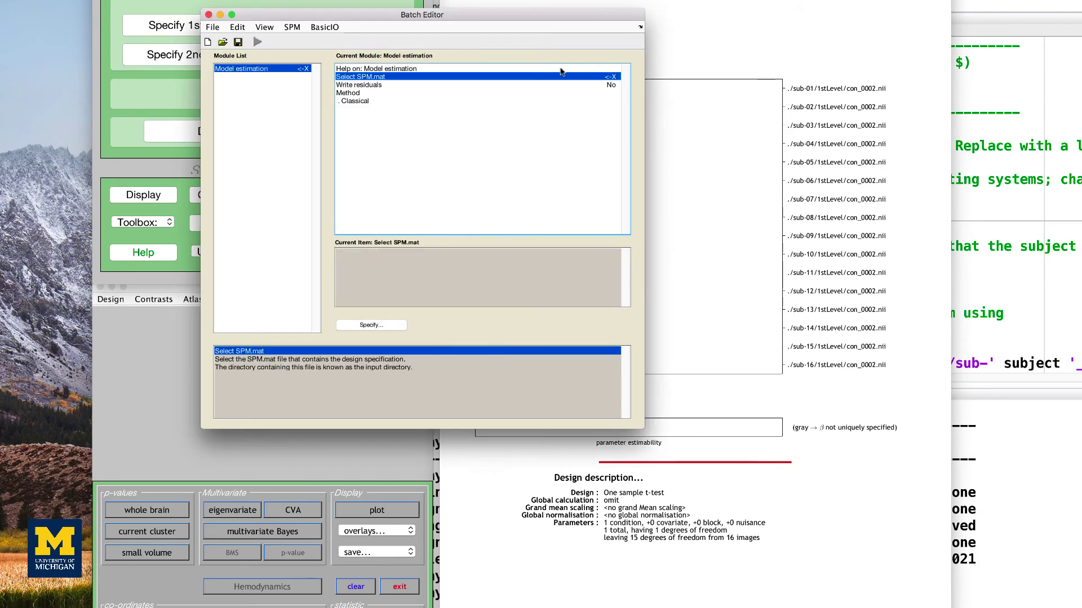
Estimate the model from 2ndLevel_LossPM/SPM.mat
double_click(367, 78)
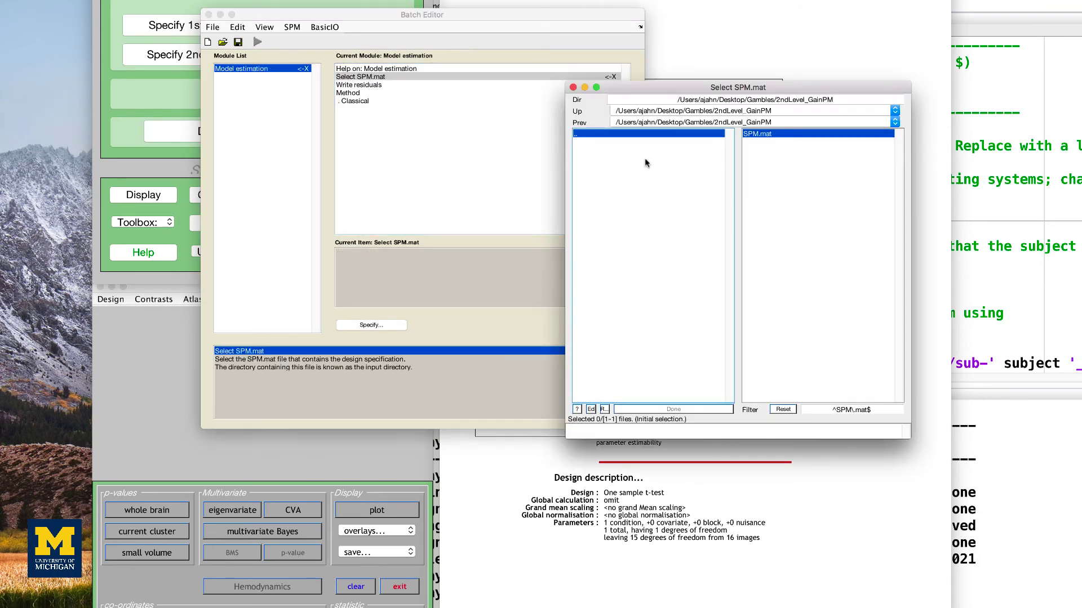
click(673, 162)
click(603, 150)
click(749, 134)
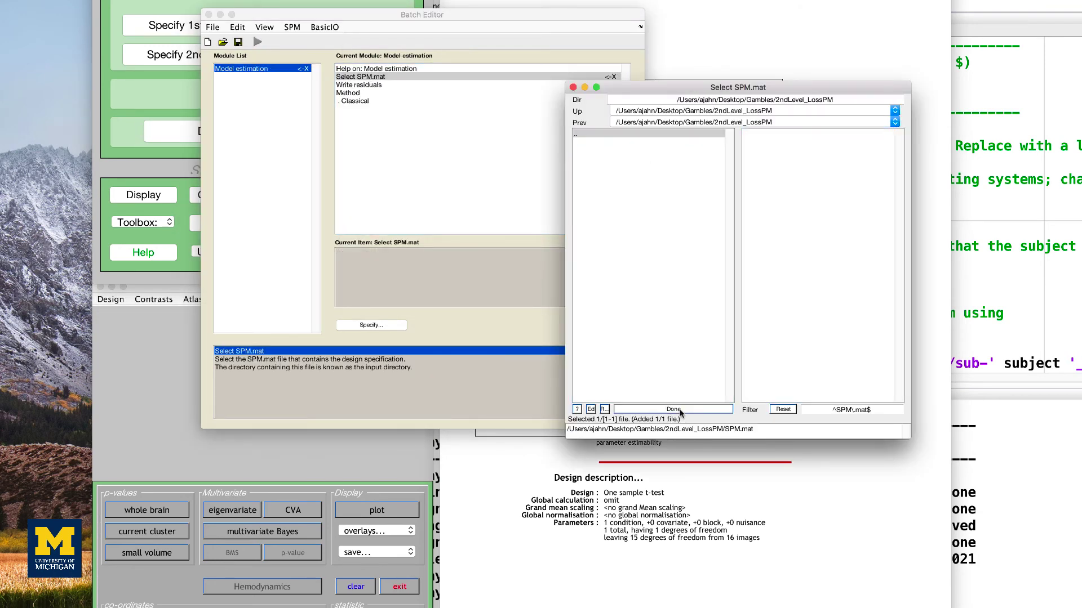
click(673, 409)
click(257, 42)
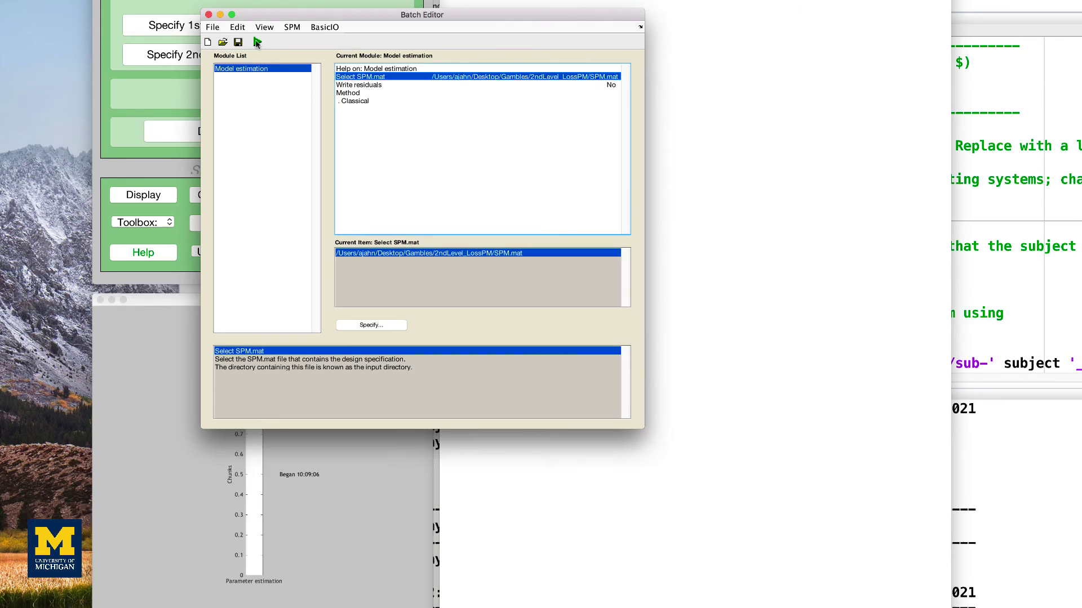
click(181, 93)
Open results for the 2ndLevel_LossPM SPM.mat
click(281, 96)
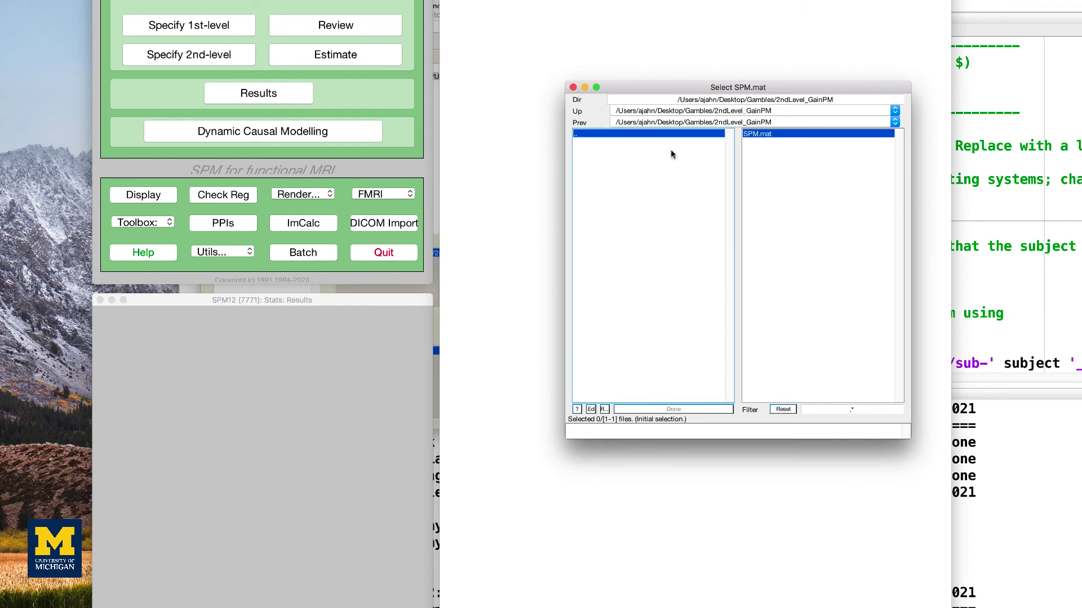
click(616, 150)
click(789, 134)
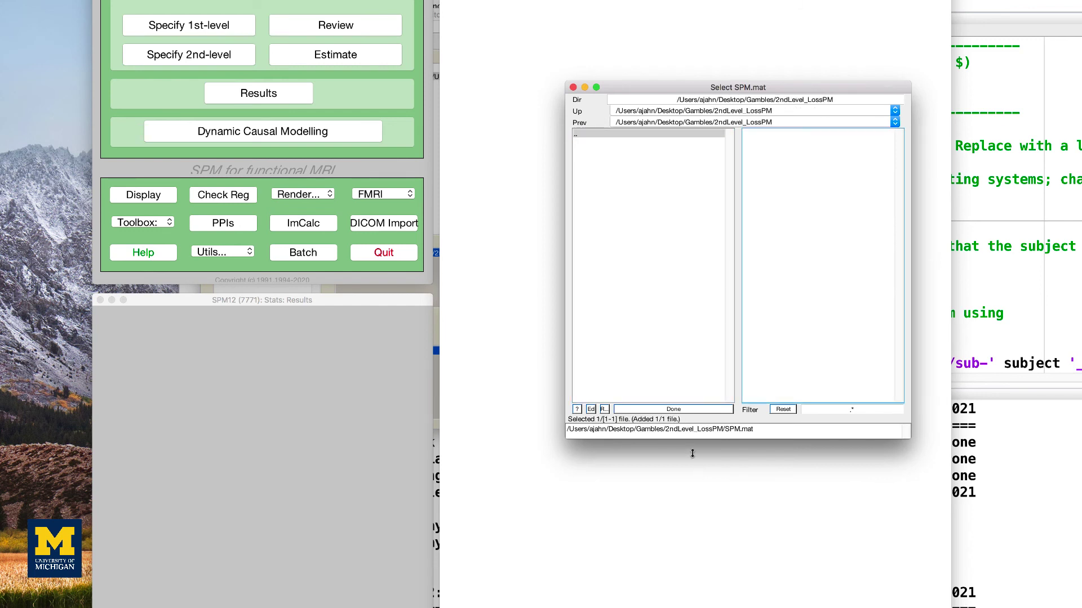
click(674, 410)
Define the LossPM t-contrast with weight -1 and select it
click(625, 386)
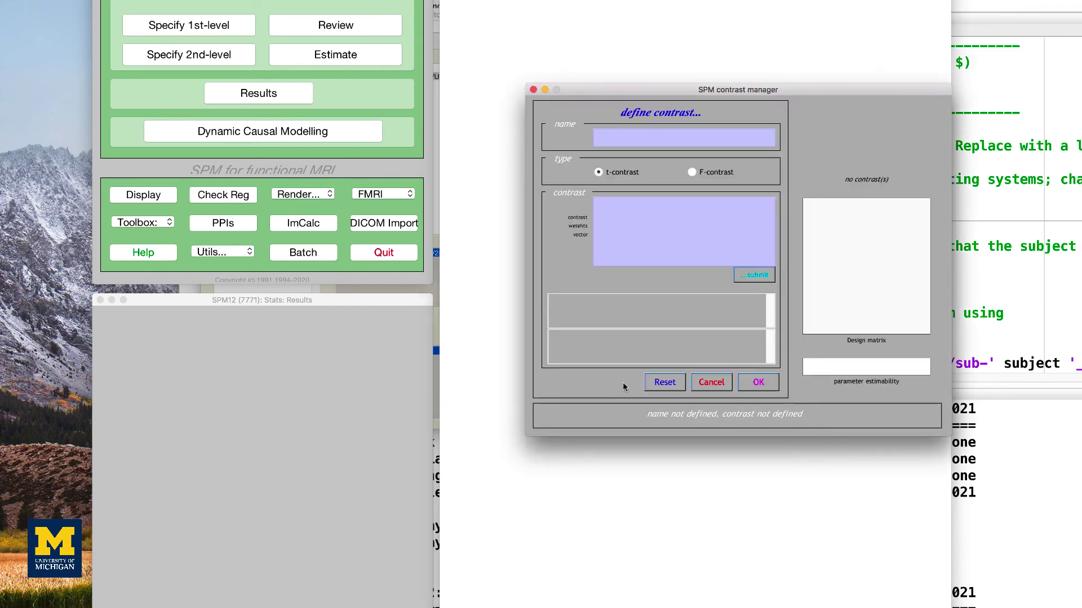
text(LossPM)
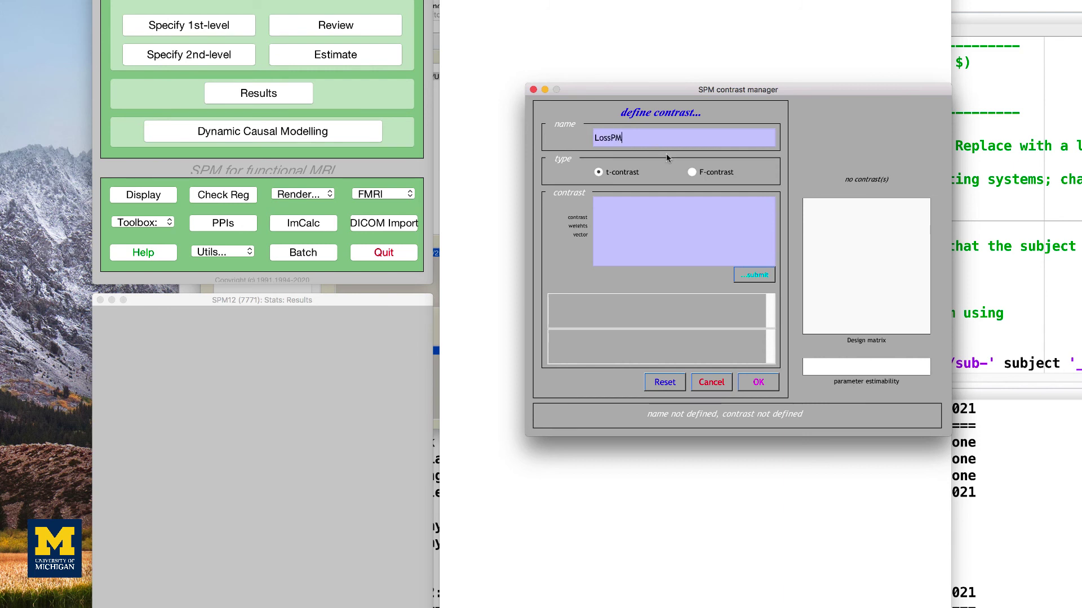
key(Return)
text(-1)
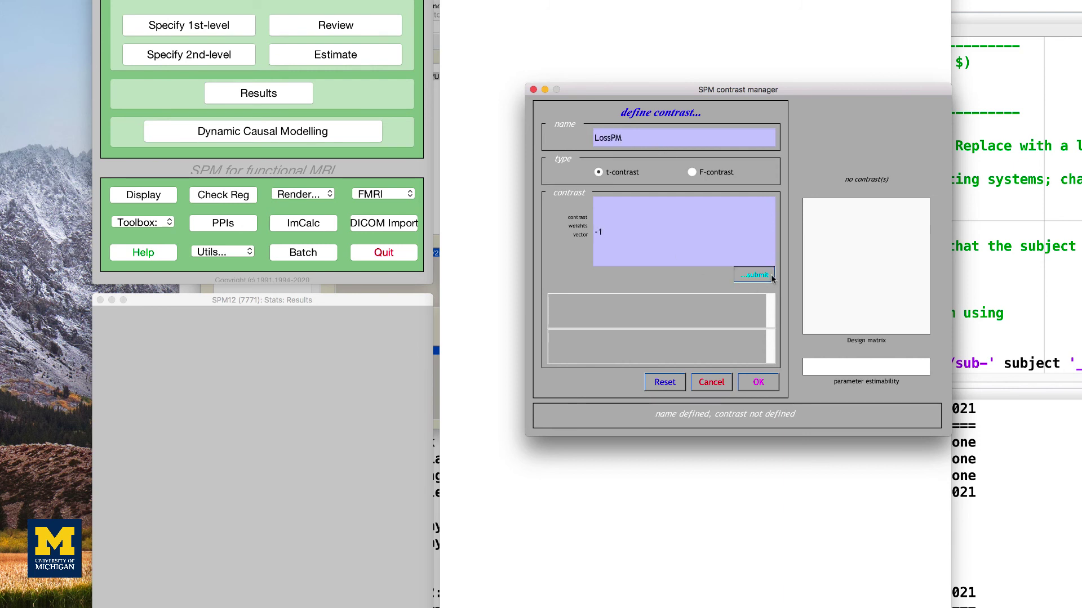
click(771, 275)
click(759, 381)
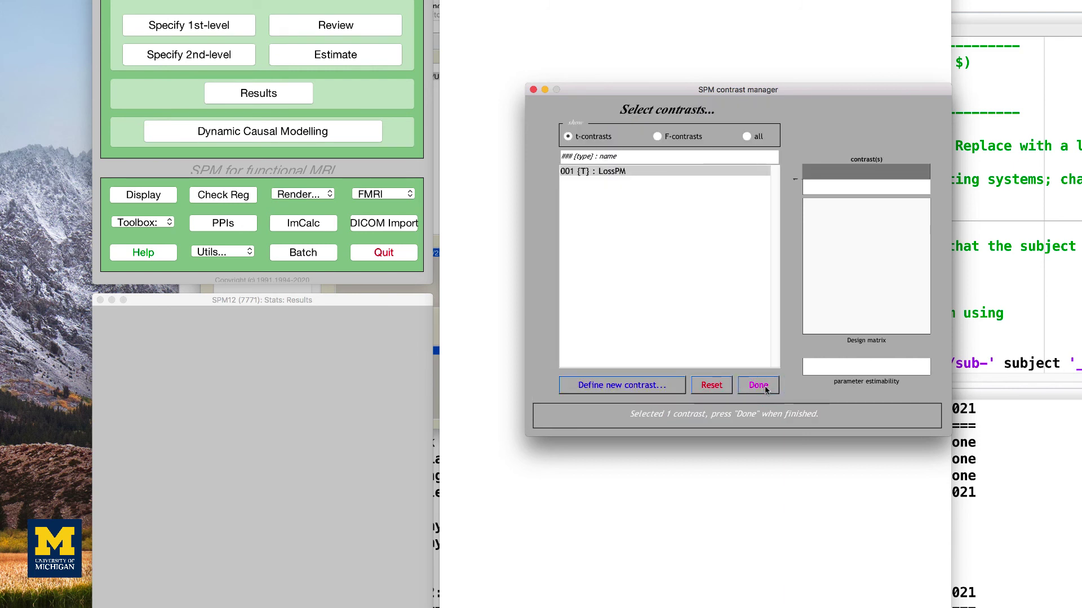
click(758, 386)
Apply no masking, uncorrected p<0.001 and a 50-voxel extent threshold
click(301, 324)
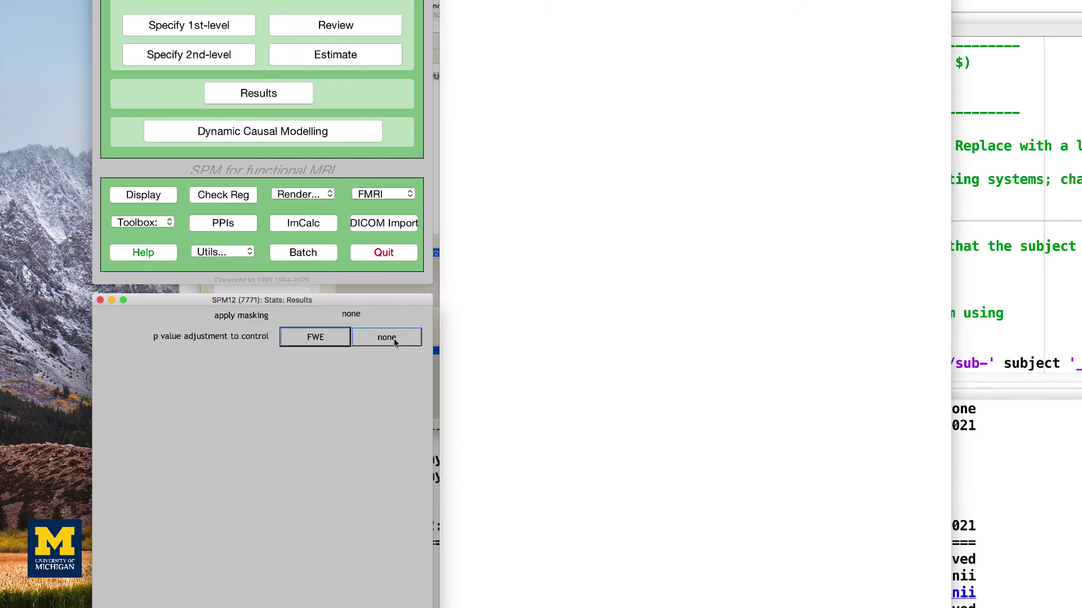
click(391, 338)
key(Return)
text(50)
key(Return)
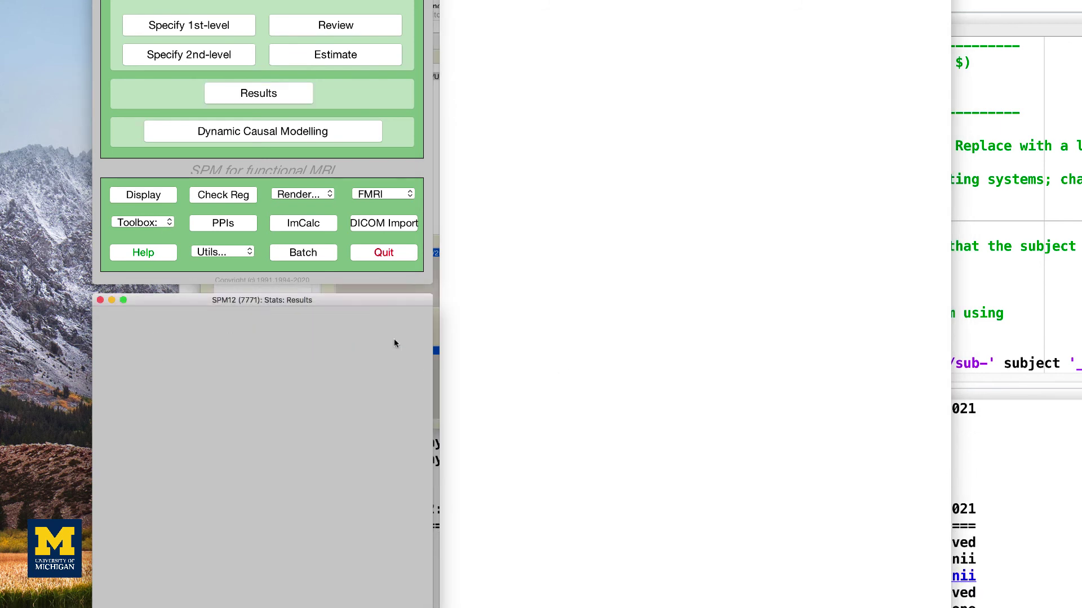
Overlay LossPM clusters on brain sections and move the crosshair through sagittal and axial clusters
click(376, 531)
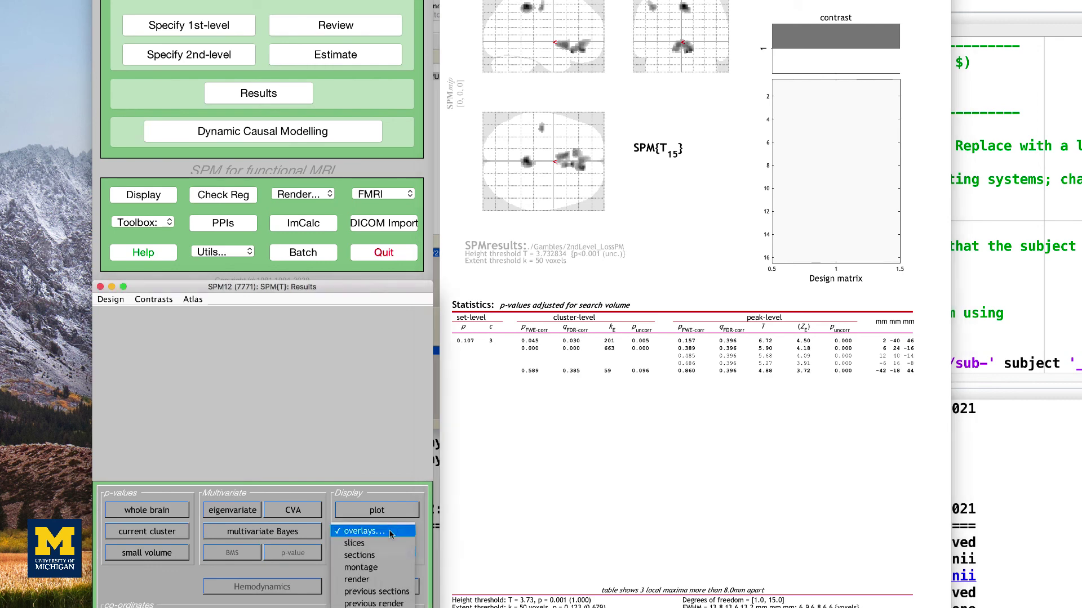
click(381, 589)
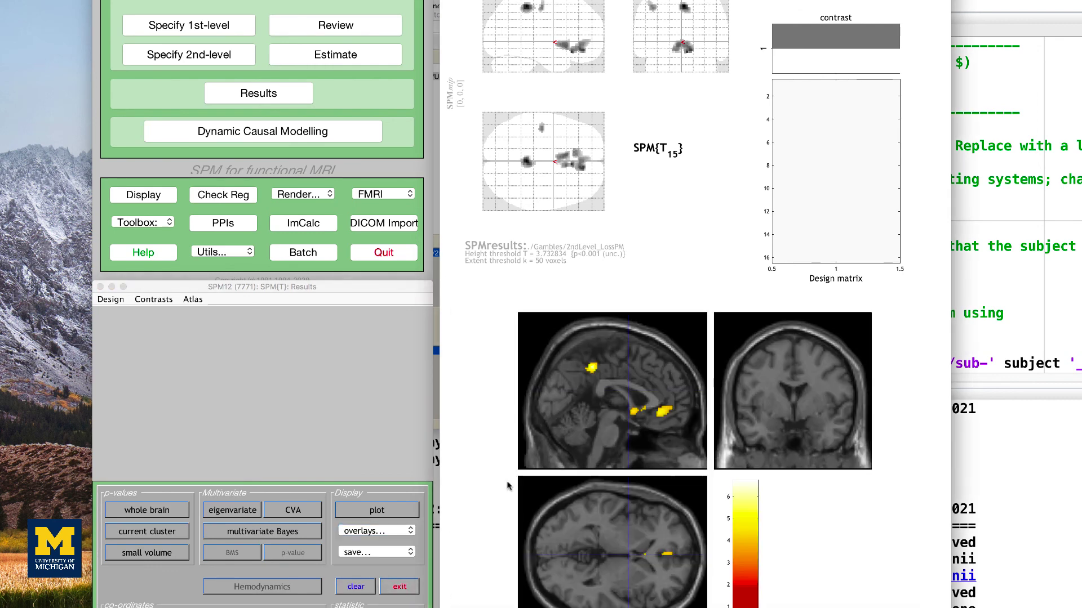
click(662, 412)
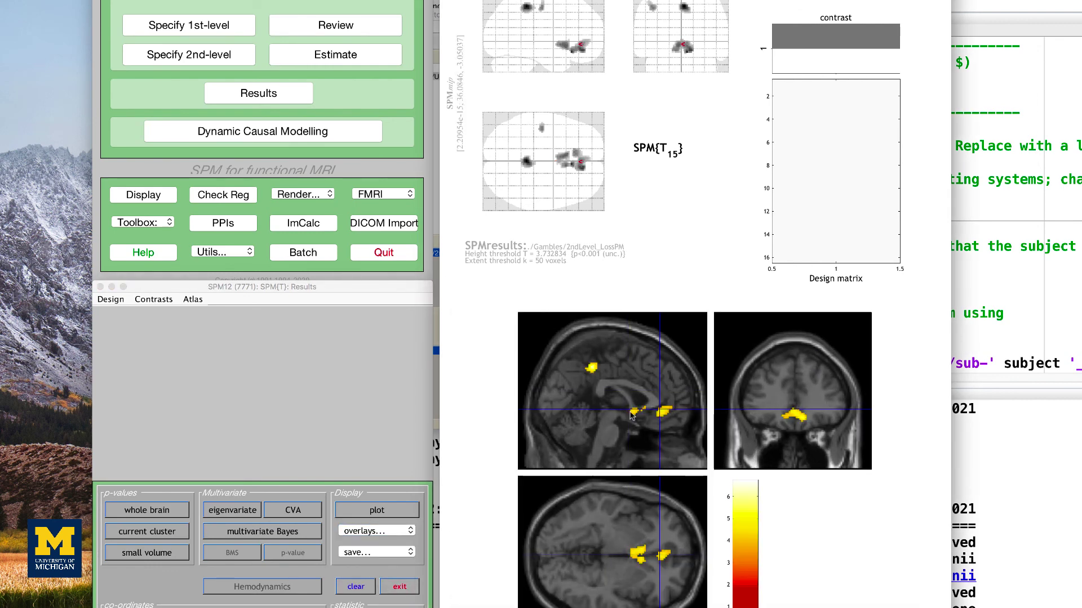
click(635, 411)
click(640, 553)
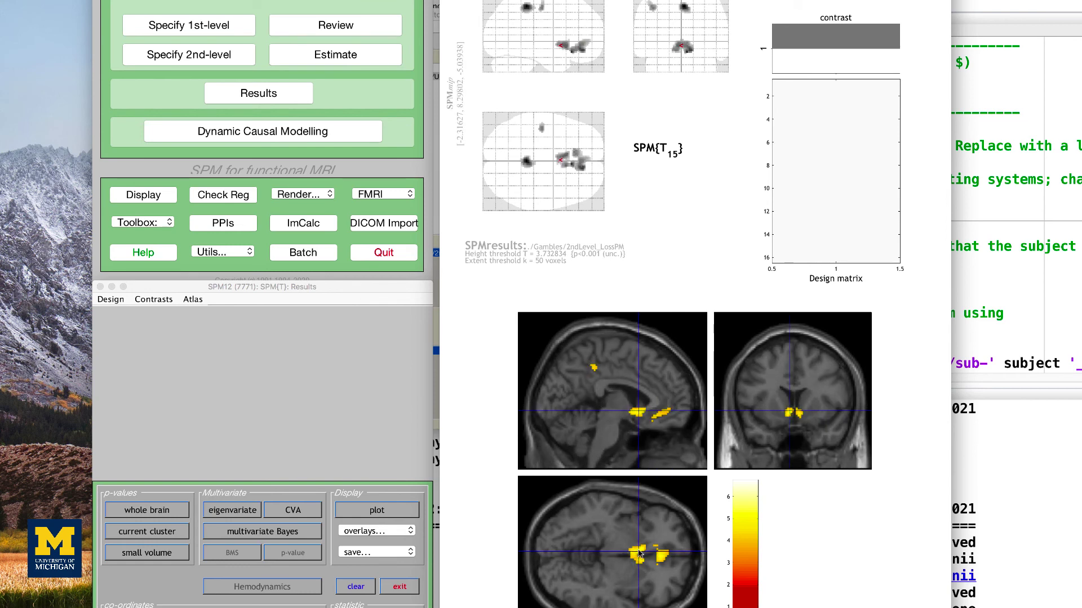